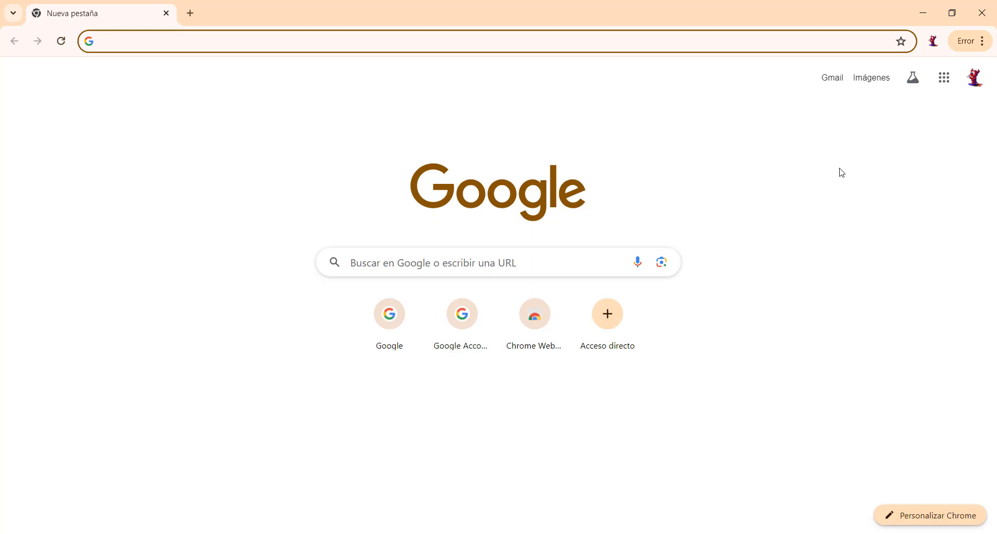
Open Google Drive from the Google apps launcher on the new tab page.
left_click(944, 79)
left_click(816, 185)
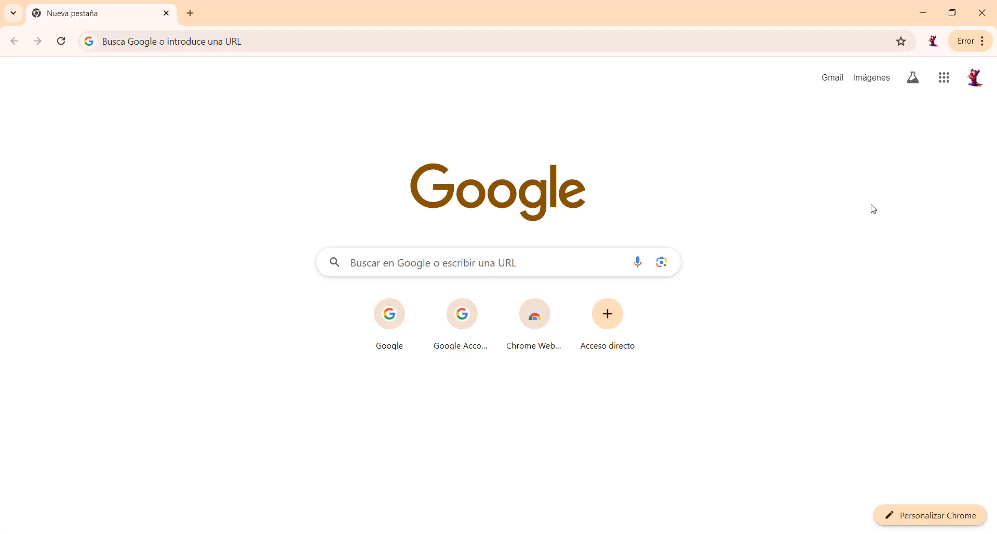
left_click(943, 82)
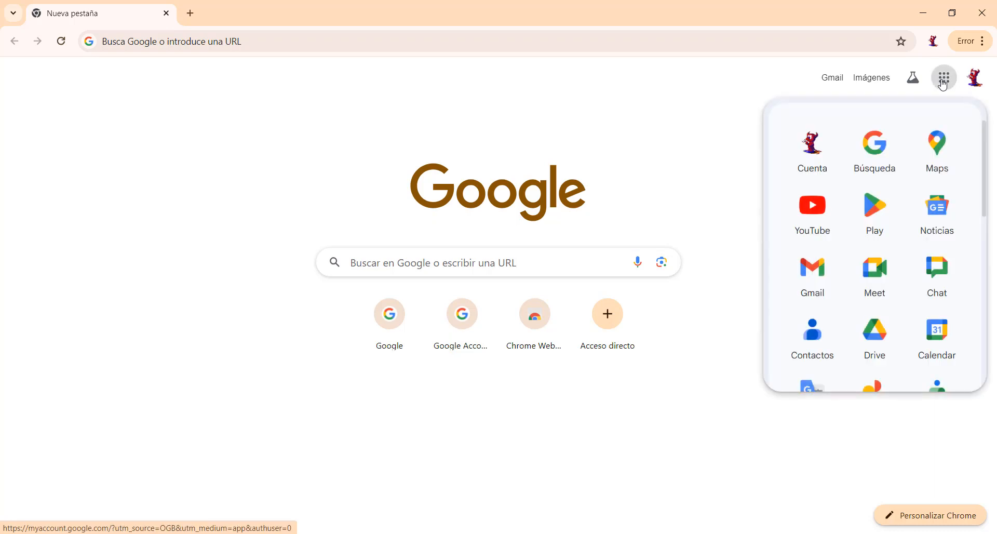
scroll(897, 303, "down", 3)
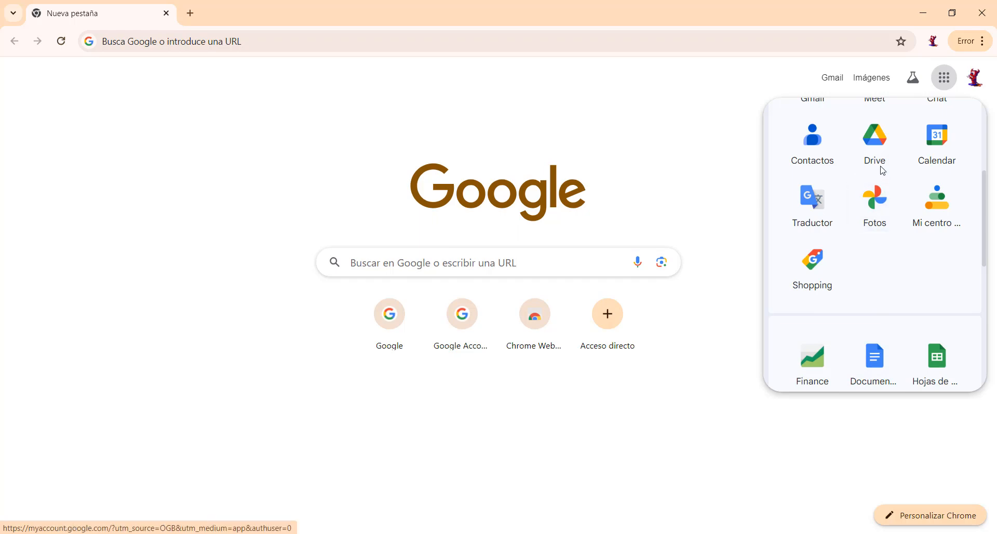
left_click(878, 146)
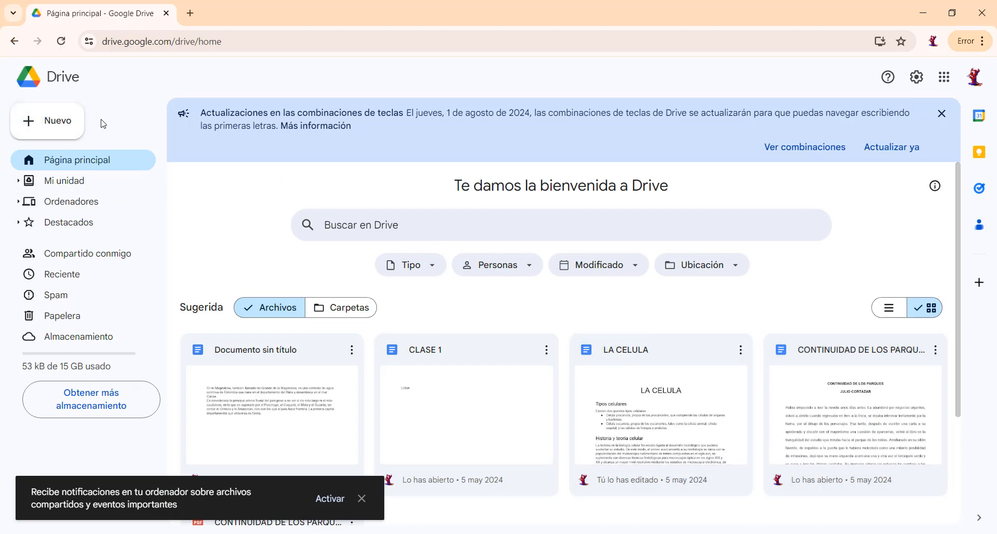
Create a blank Google Docs document from Drive and place the cursor at its start.
left_click(68, 125)
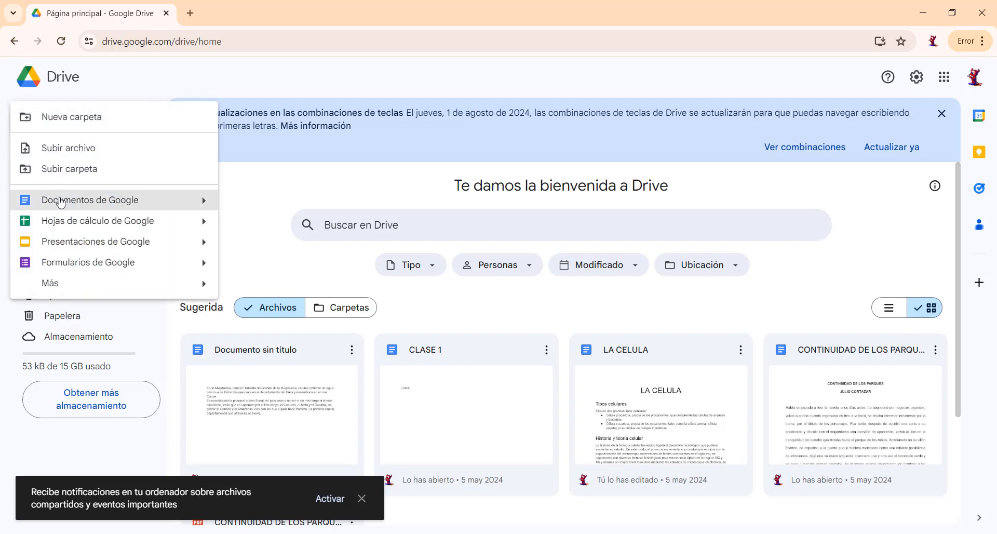
mouse_move(208, 206)
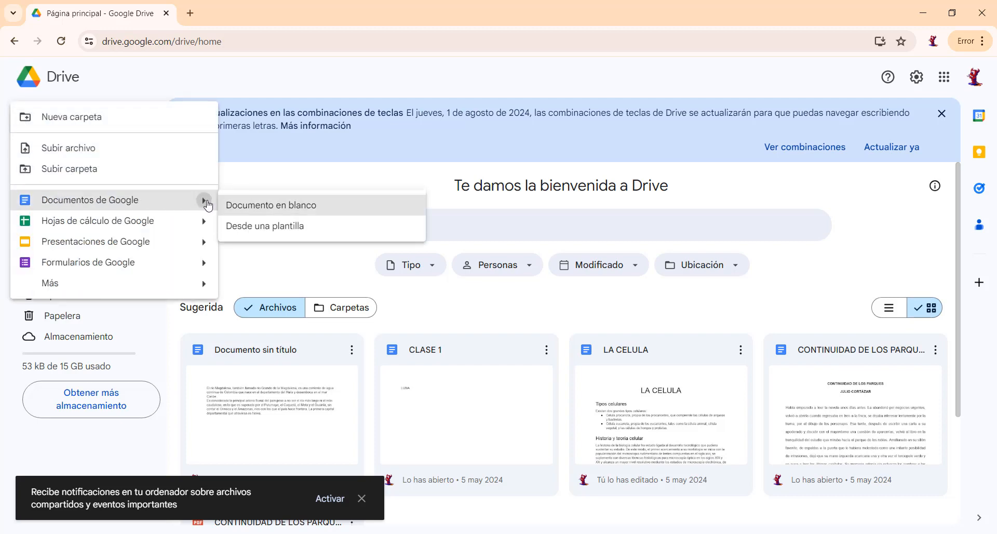
left_click(311, 209)
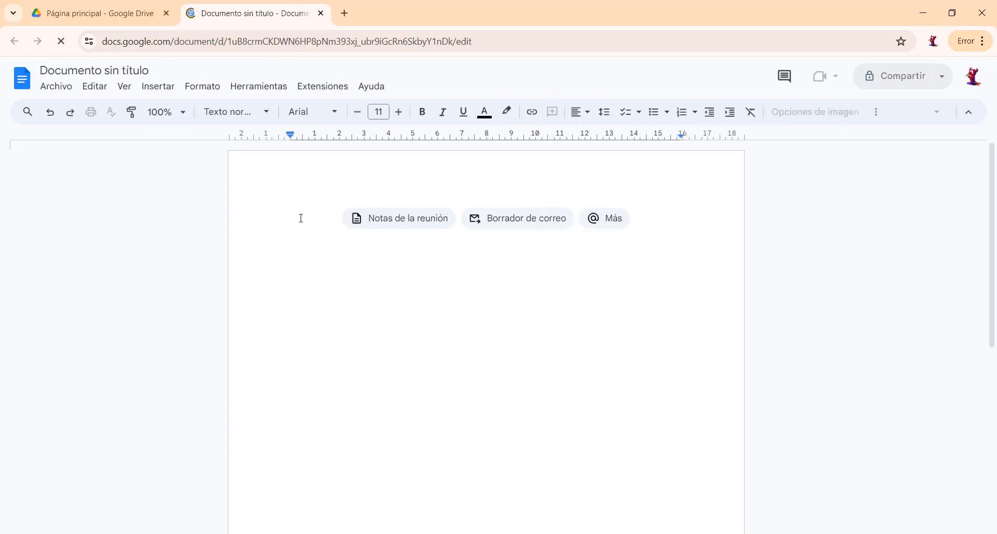
key("Return")
left_click(306, 202)
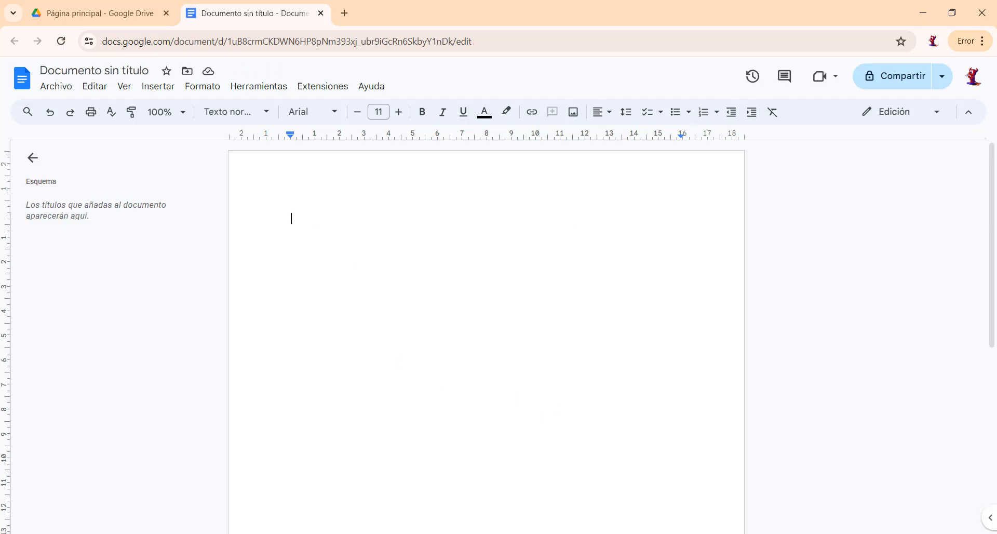
Copy the two paragraphs beginning "Si no sabes nada de nadie" from Word's Documento1 into the blank Google Docs document, adding a new line after them.
mouse_move(592, 533)
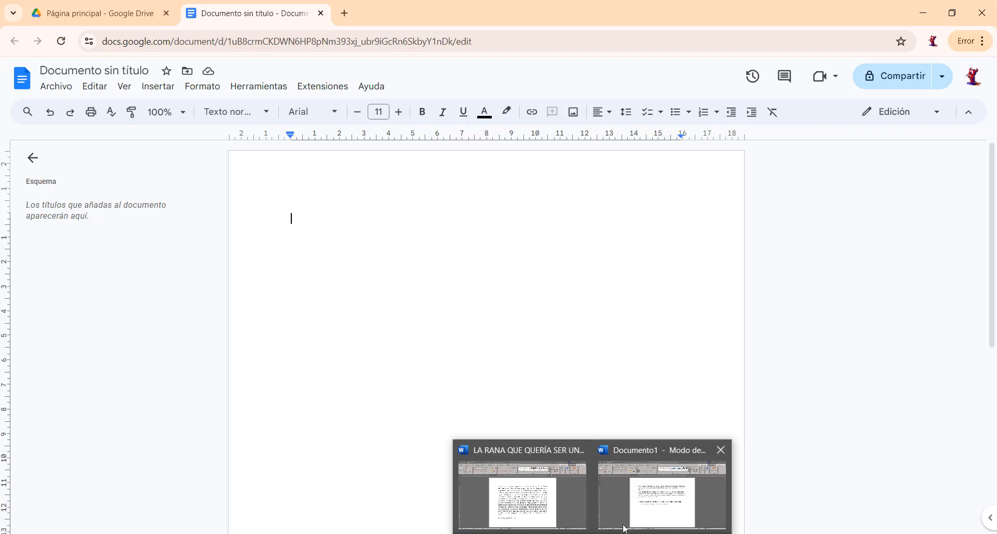
left_click(642, 513)
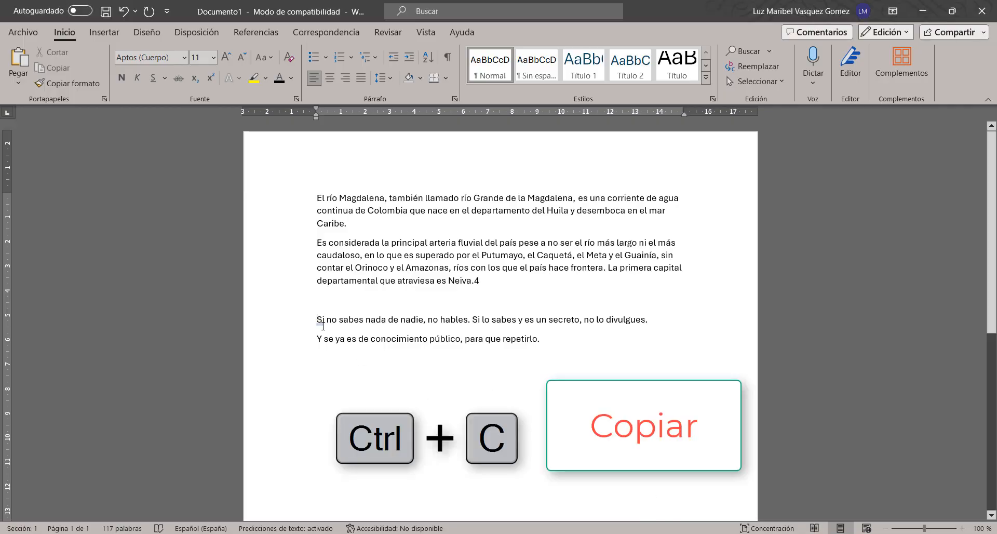
left_click_drag(317, 319, 552, 333)
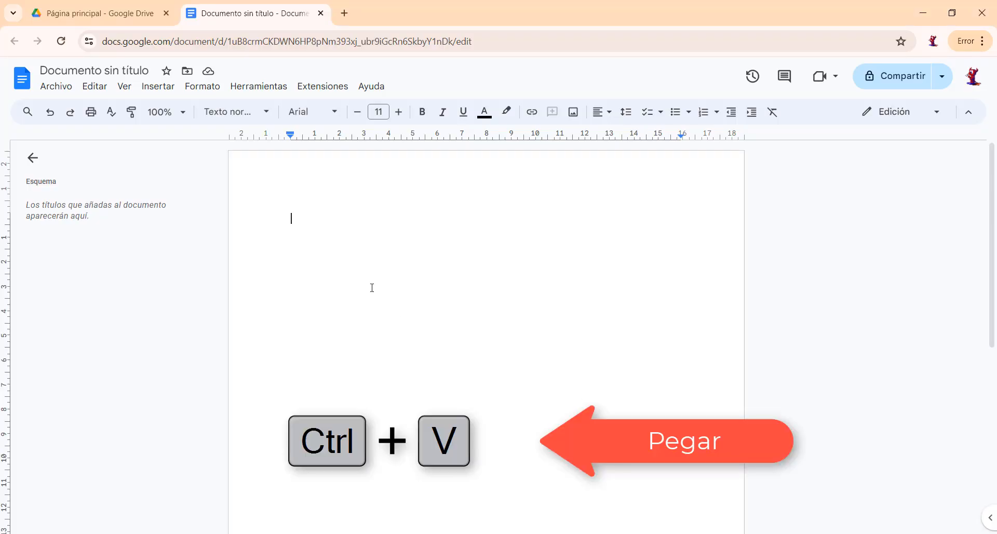
type("Si no sabes nada de nadie, no hables. Si lo sabes y es un secreto, no lo divulgues. Y se ya es de conocimiento público, para que repetirlo.")
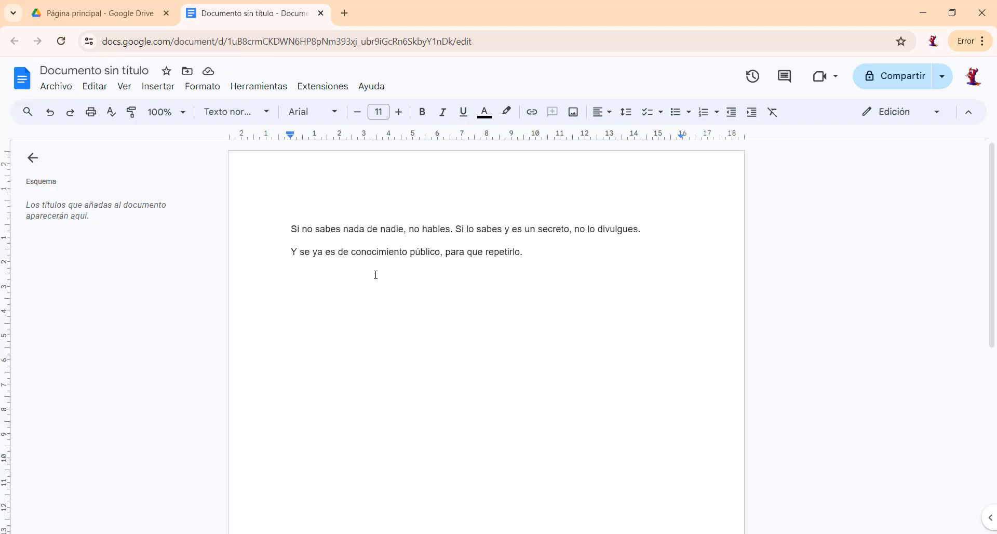
left_click(527, 257)
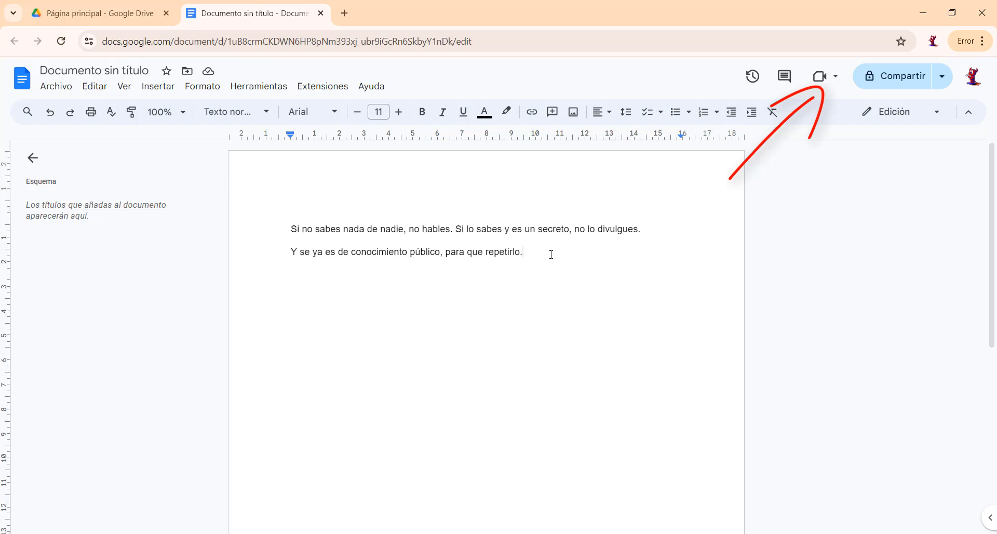
key("Return")
Change the font of both pasted paragraphs to Comic Sans MS.
double_click(328, 230)
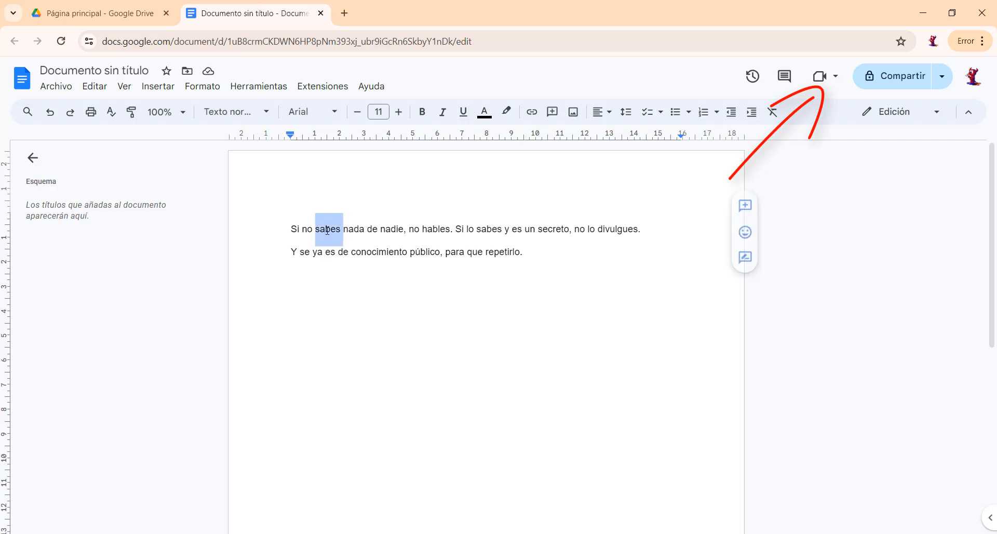
double_click(389, 232)
triple_click(388, 231)
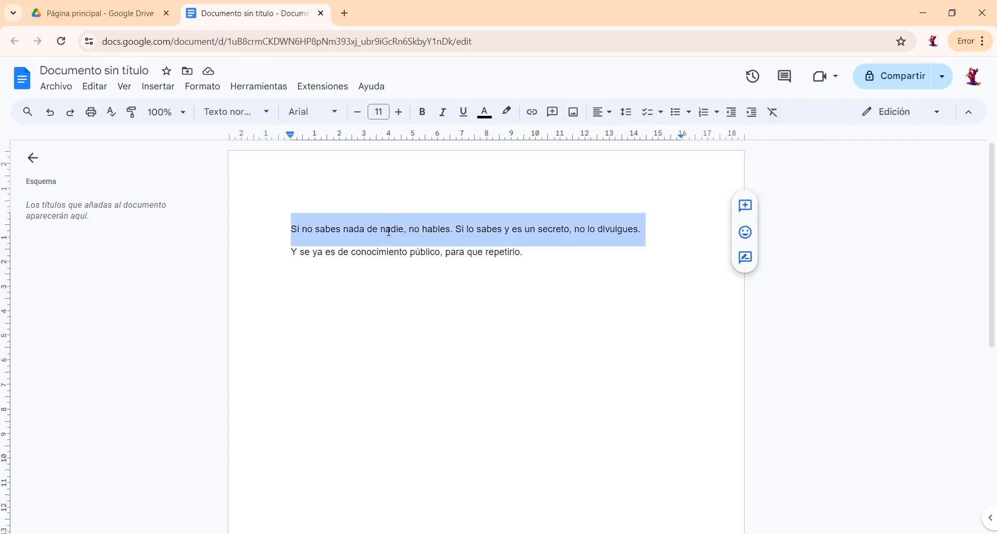
left_click_drag(292, 227, 536, 263)
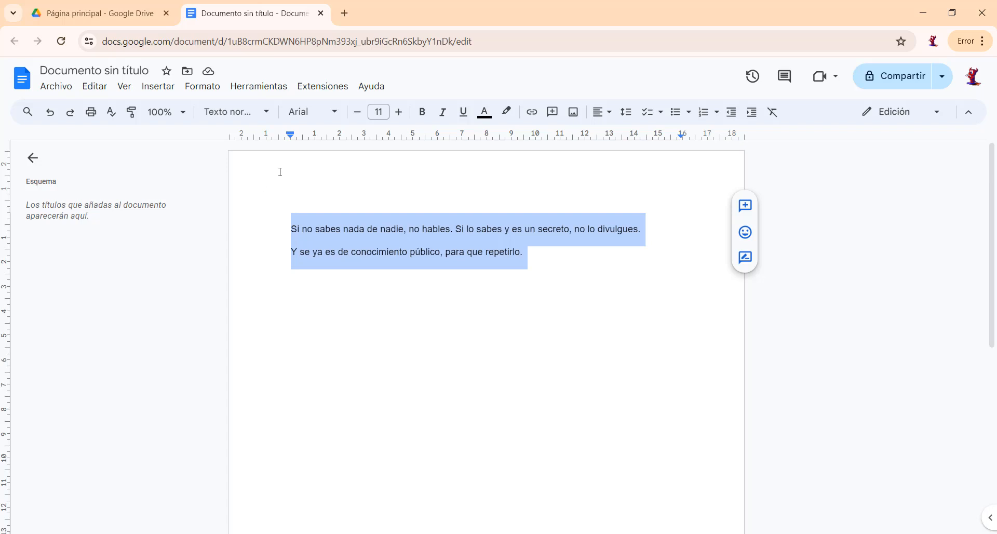
left_click(334, 117)
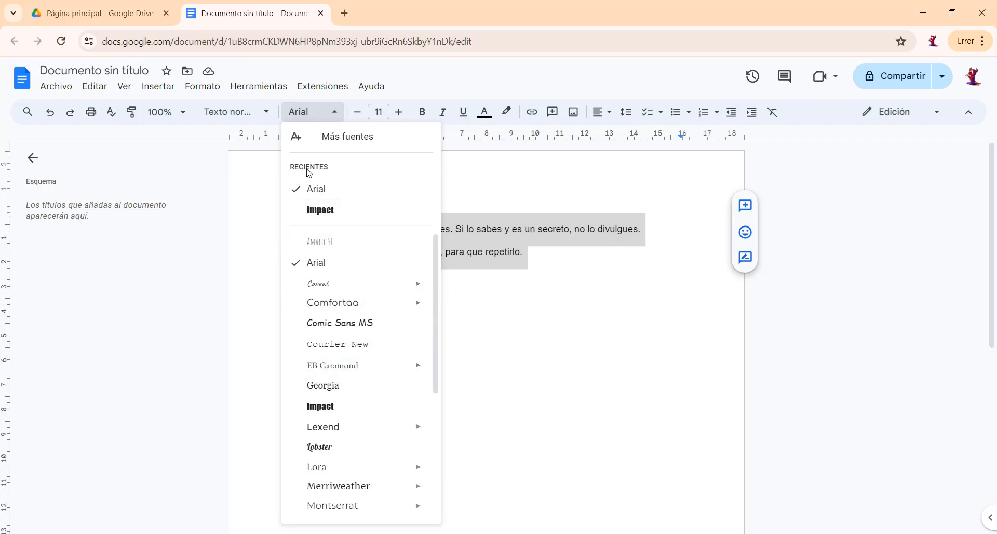
mouse_move(330, 363)
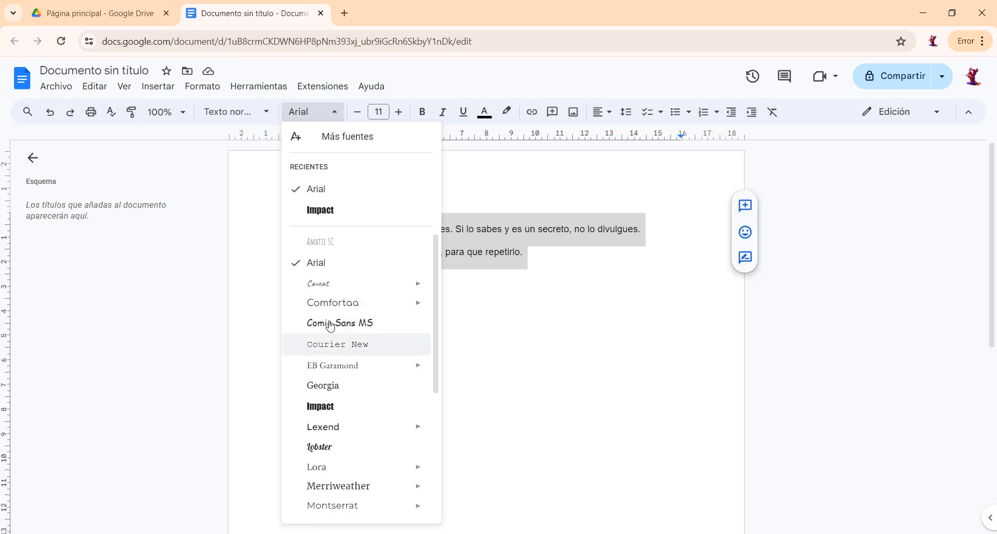
mouse_move(334, 283)
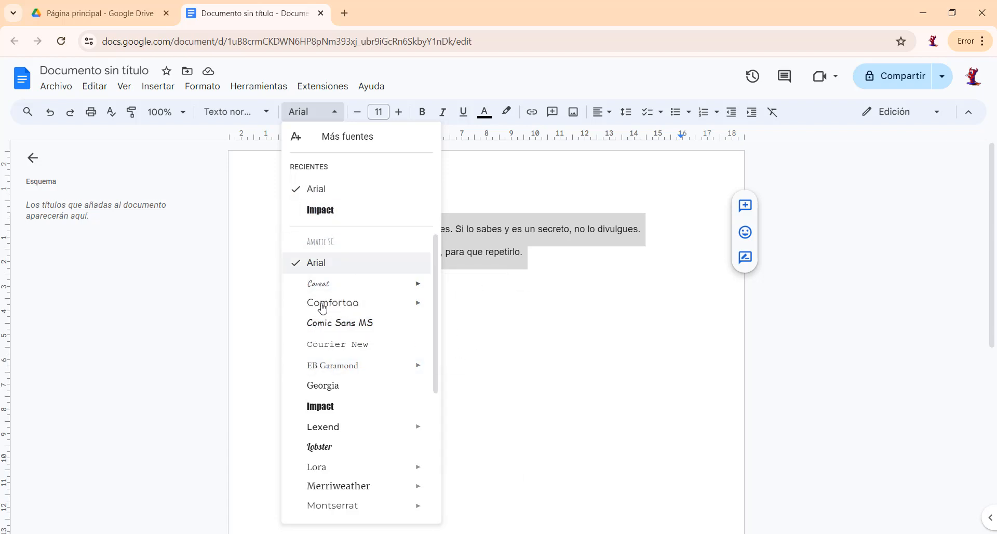
left_click(326, 325)
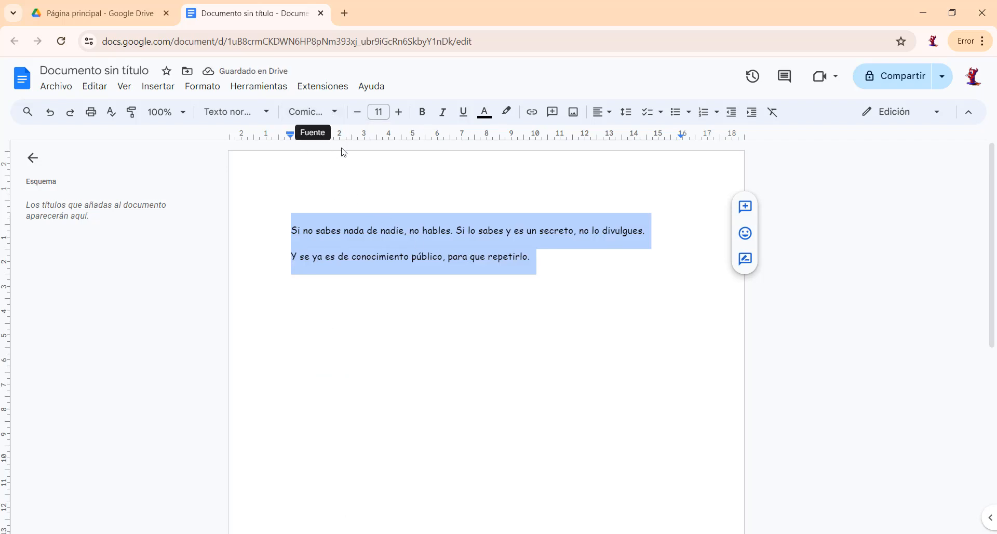
Increase the font size of both paragraphs to 13 and deselect the text.
left_click(398, 113)
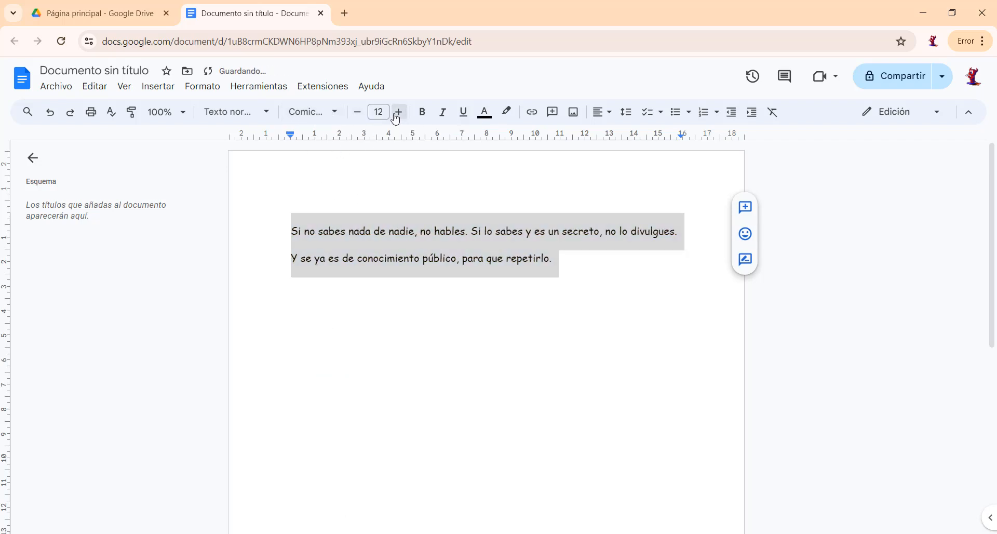
left_click(398, 112)
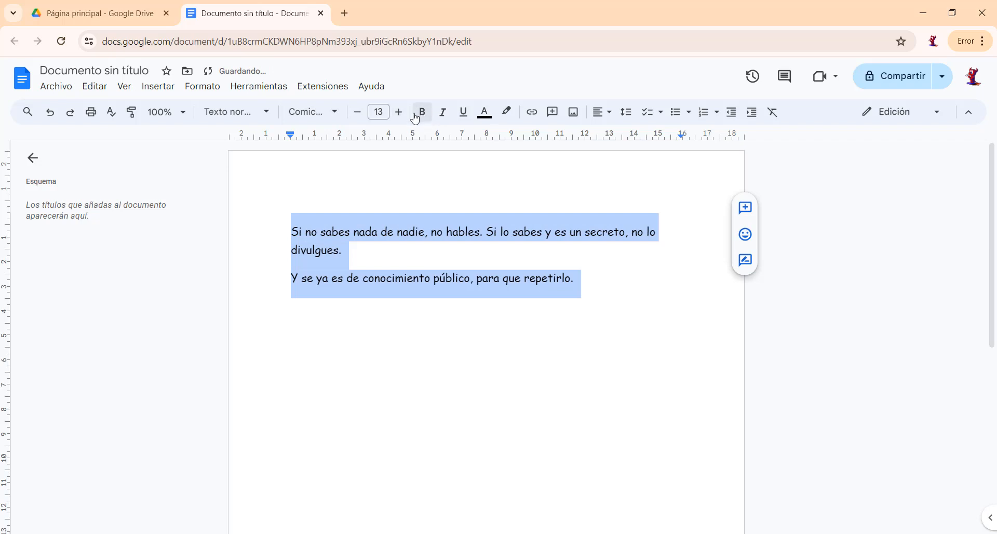
left_click(415, 236)
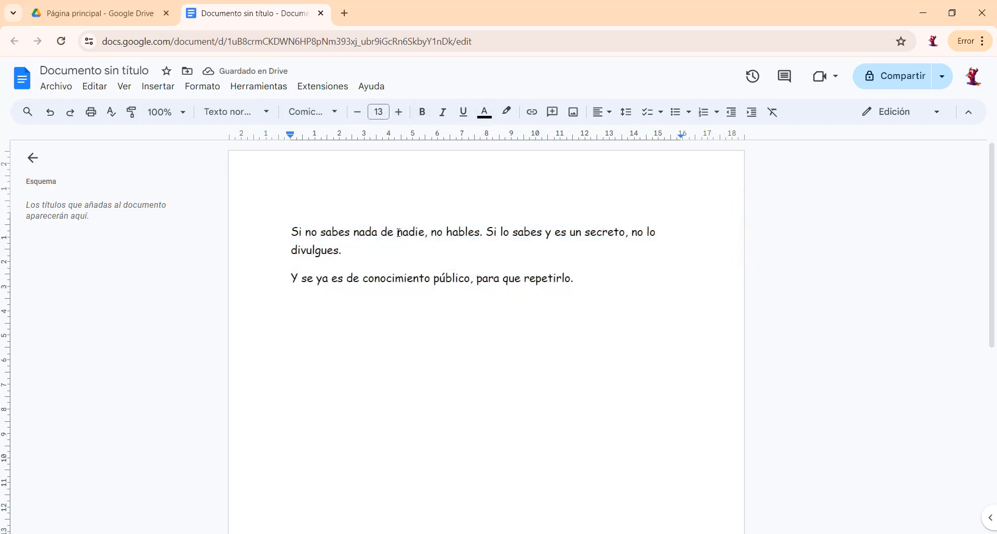
Make the word "nadie" bold and the word "hables" italic in the first paragraph.
double_click(399, 232)
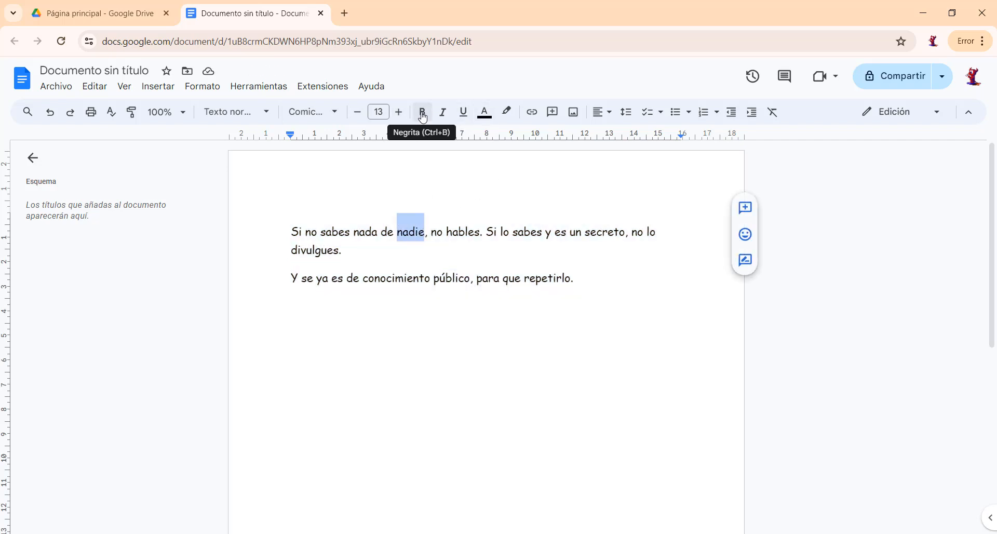
left_click(423, 113)
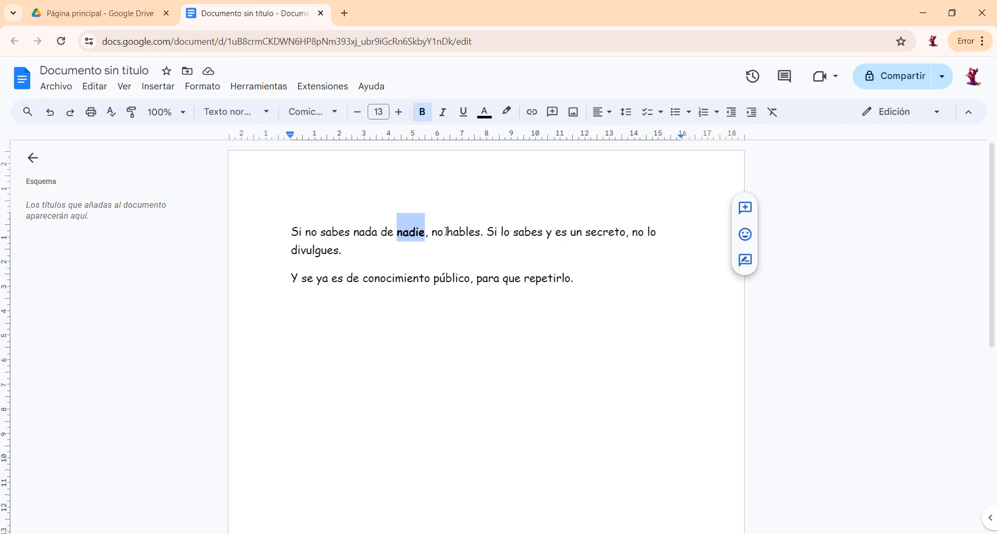
left_click_drag(444, 232, 482, 232)
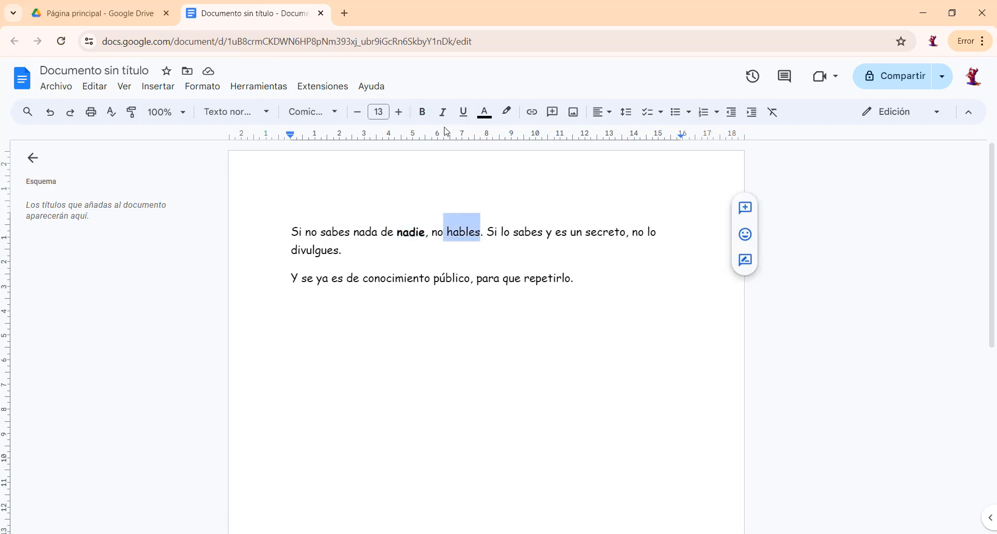
left_click(444, 118)
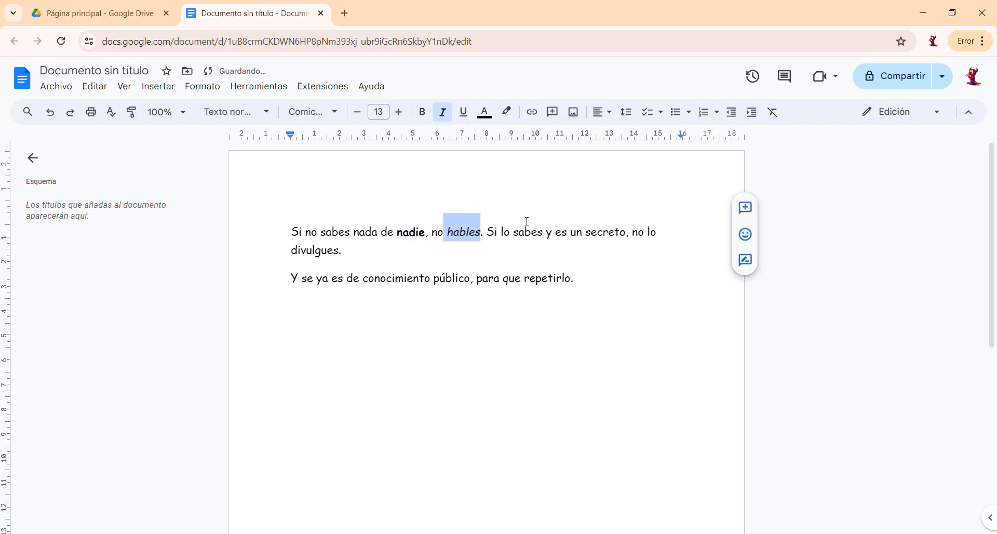
Underline the entire second paragraph, "Y se ya es de conocimiento público, para que repetirlo.".
left_click_drag(290, 274, 597, 287)
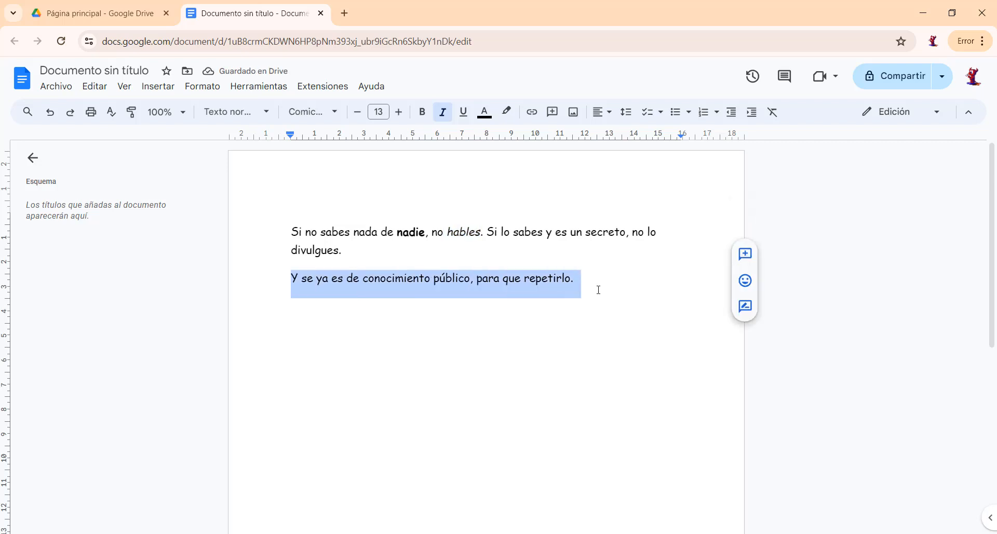
left_click(465, 118)
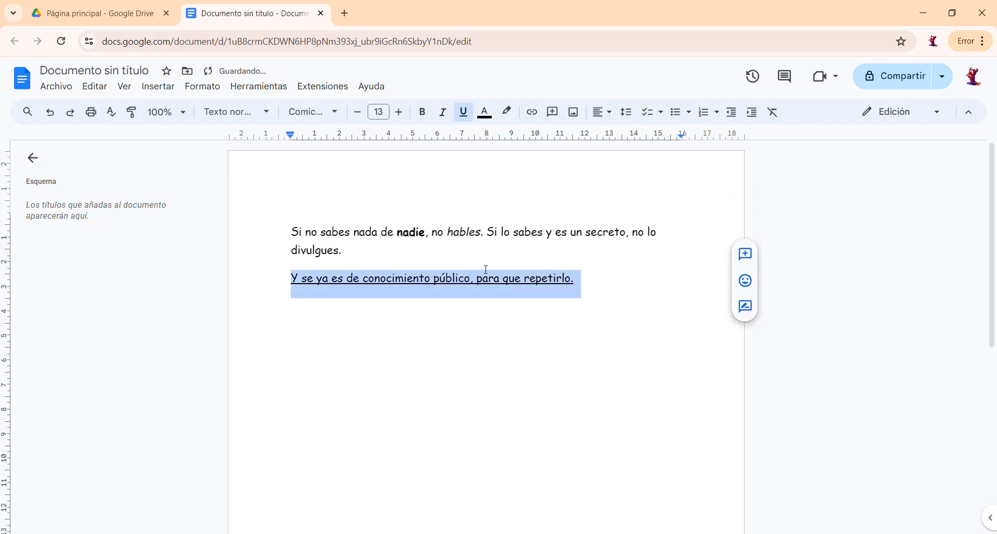
left_click(342, 250)
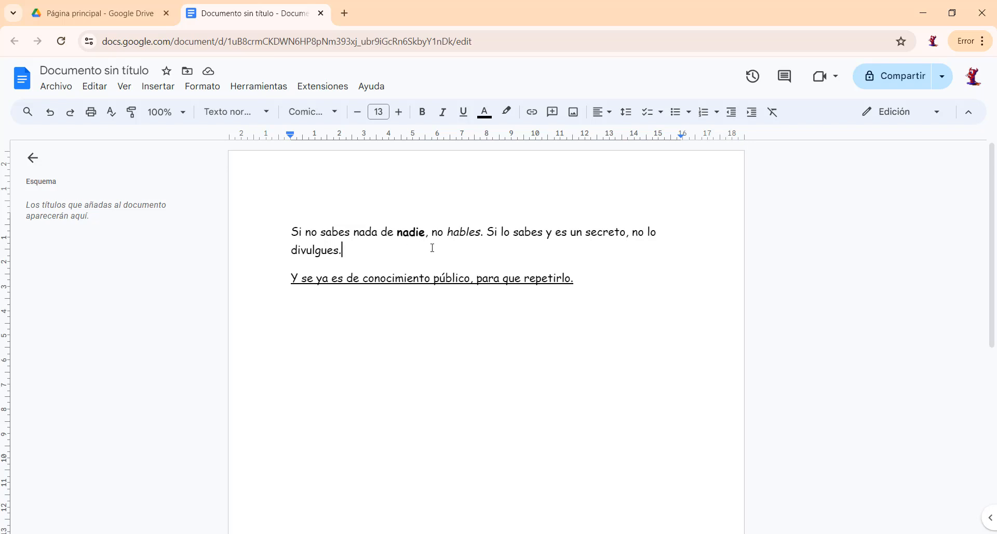
Check which text formatting is active on the words "nadie" and "conocimiento".
double_click(409, 234)
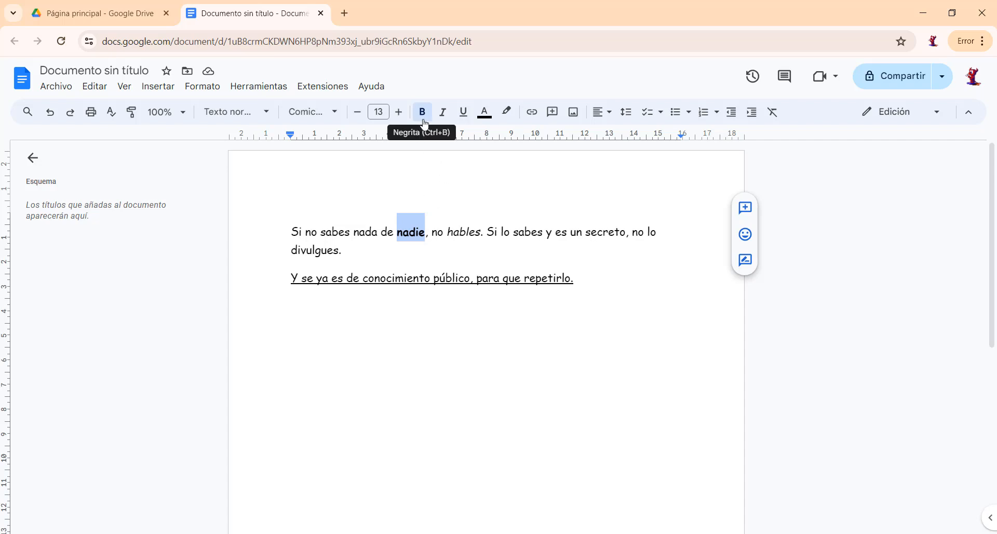
double_click(372, 290)
left_click(426, 305)
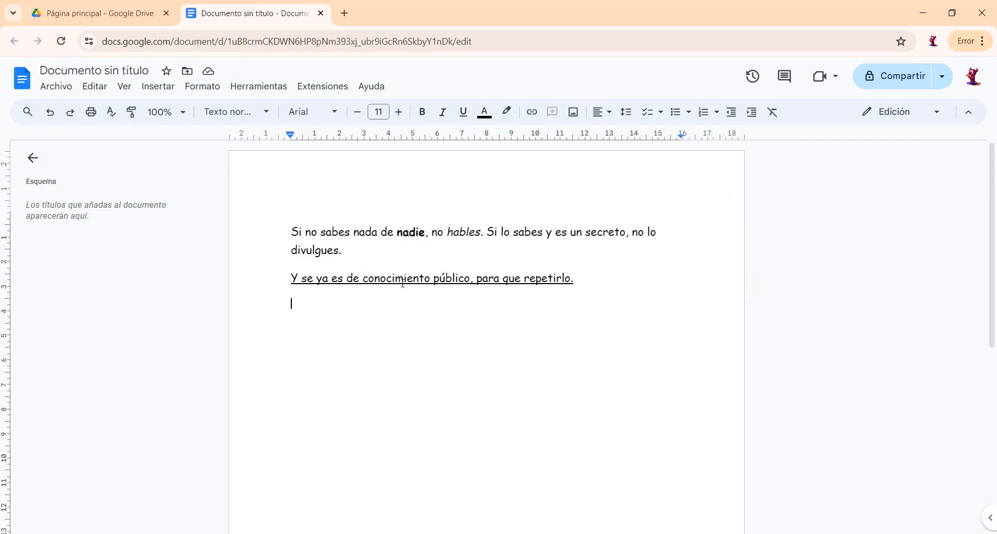
double_click(403, 279)
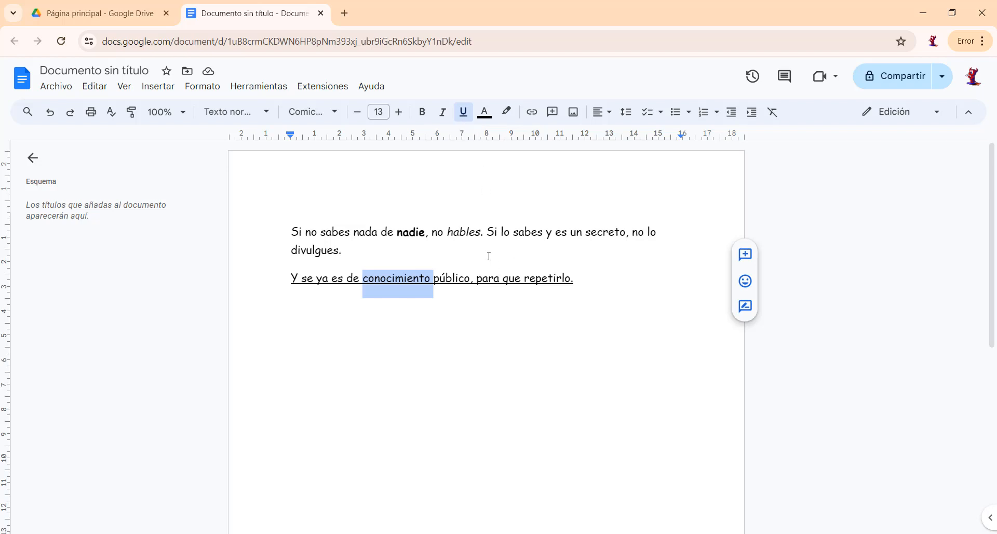
left_click(435, 246)
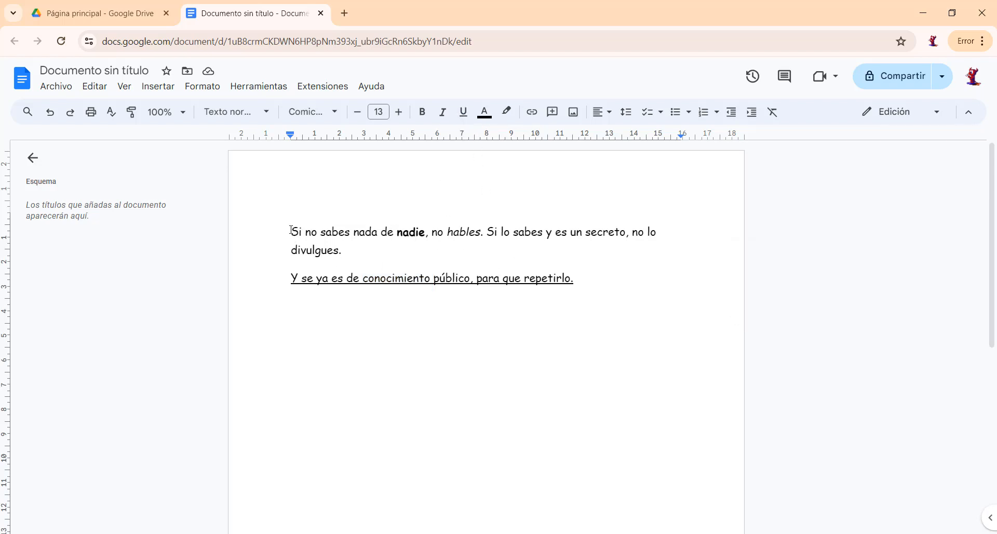
Color "Si no sabes nada" red and "Si lo sabes y es un secreto, n" blue in the first paragraph.
left_click_drag(291, 230, 380, 239)
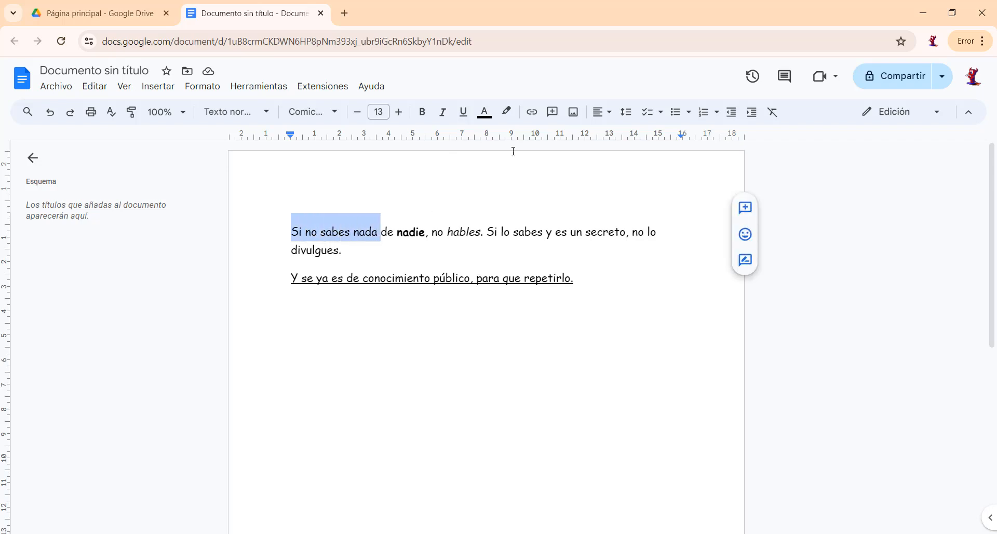
left_click(486, 116)
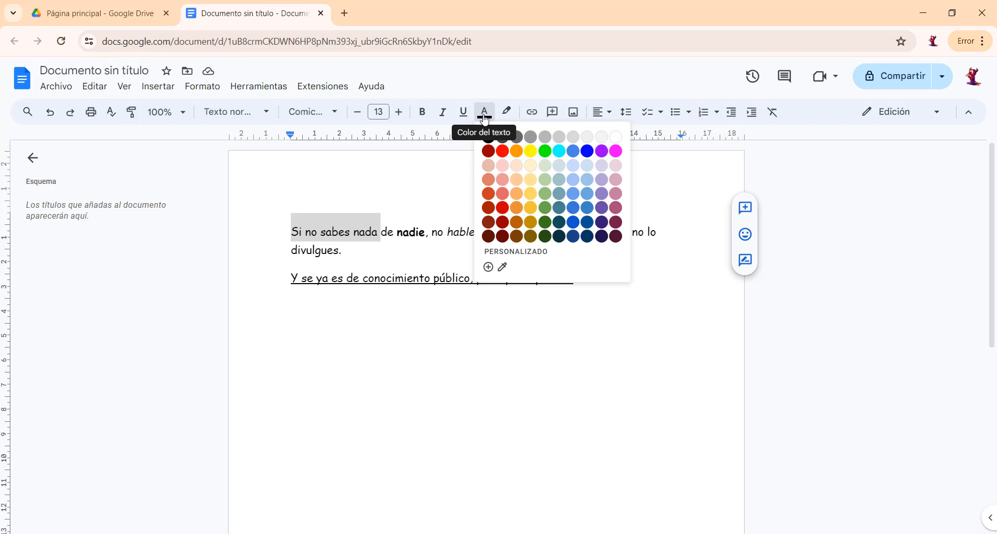
left_click(503, 152)
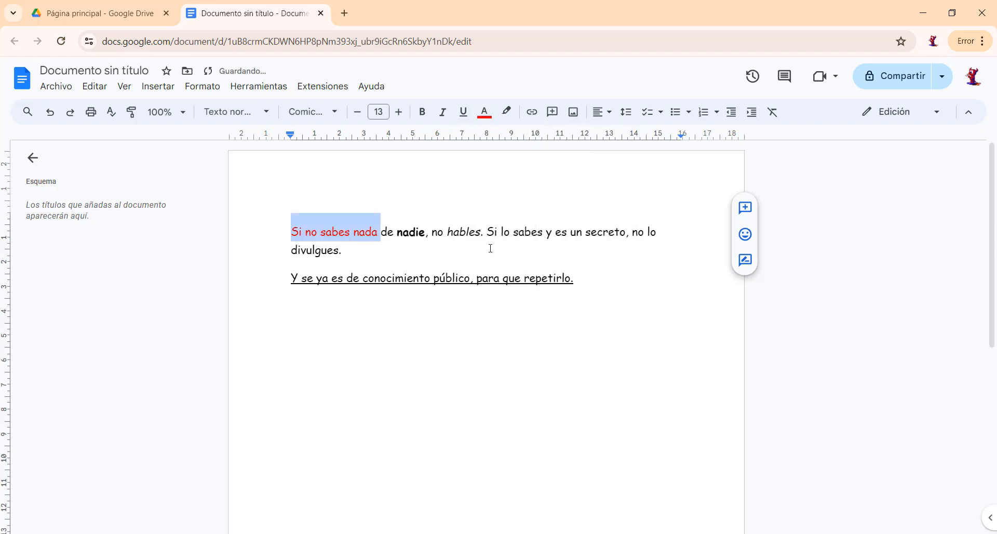
left_click_drag(489, 232, 640, 232)
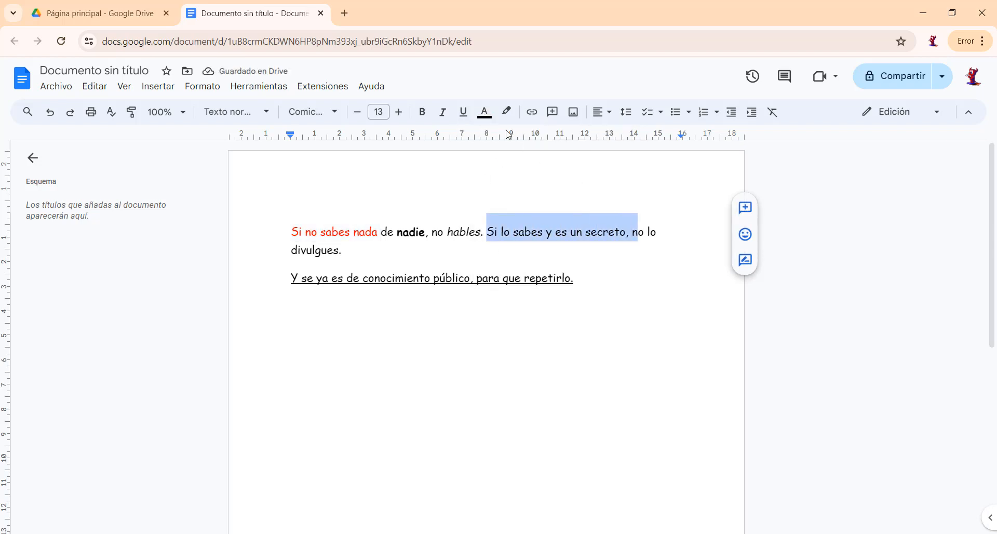
left_click(484, 111)
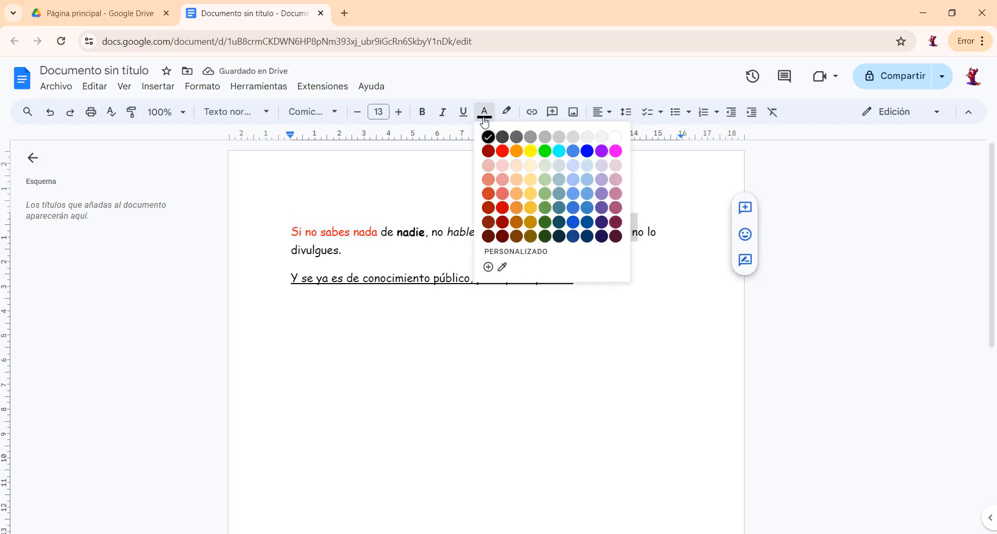
left_click(573, 151)
double_click(440, 249)
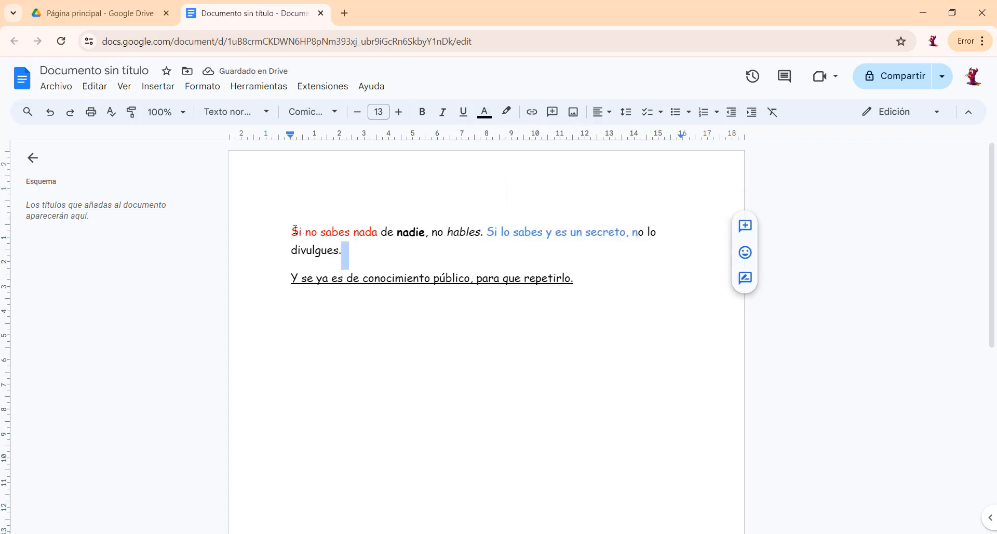
Highlight the entire second paragraph in cyan and deselect it.
left_click_drag(289, 272, 580, 301)
left_click(420, 281)
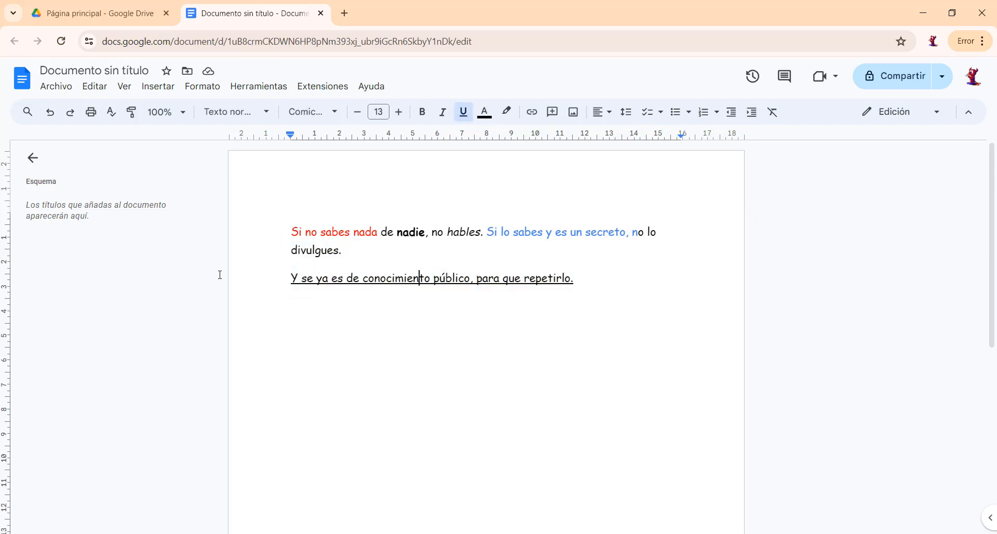
left_click_drag(276, 279, 599, 295)
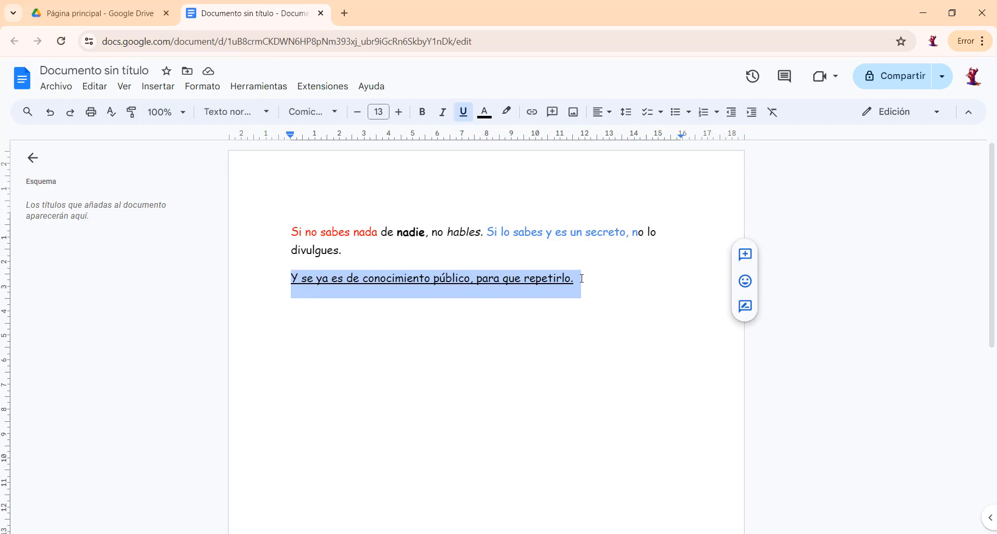
left_click(508, 113)
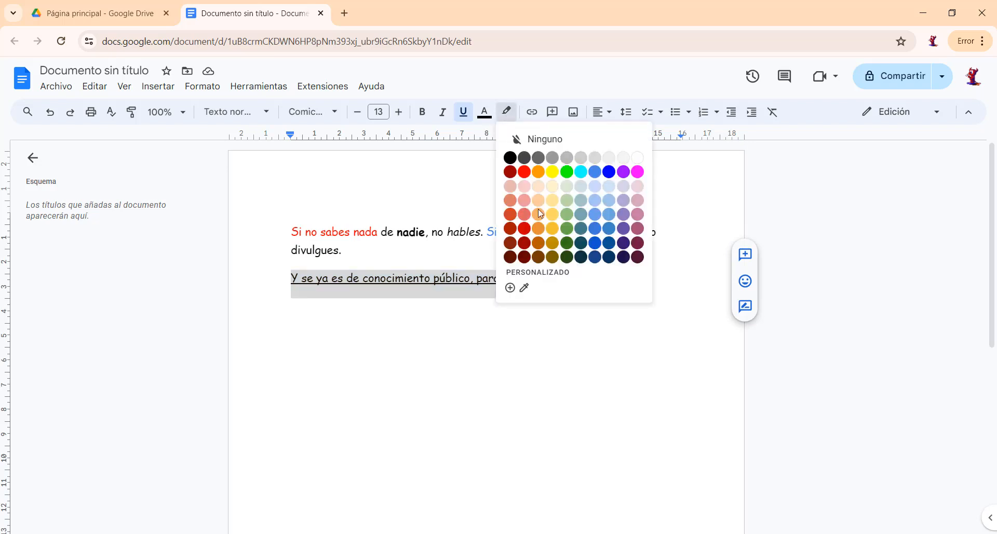
left_click(580, 171)
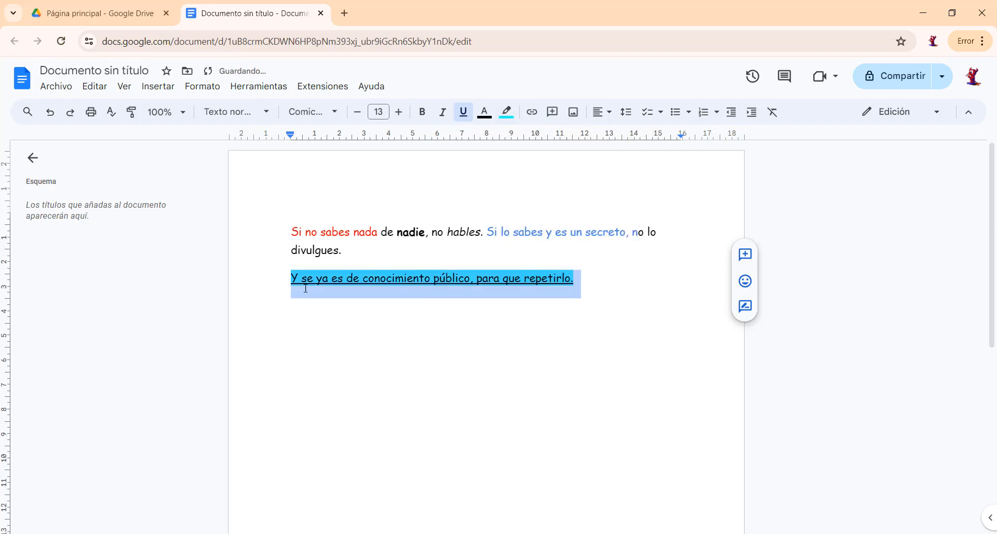
left_click(336, 303)
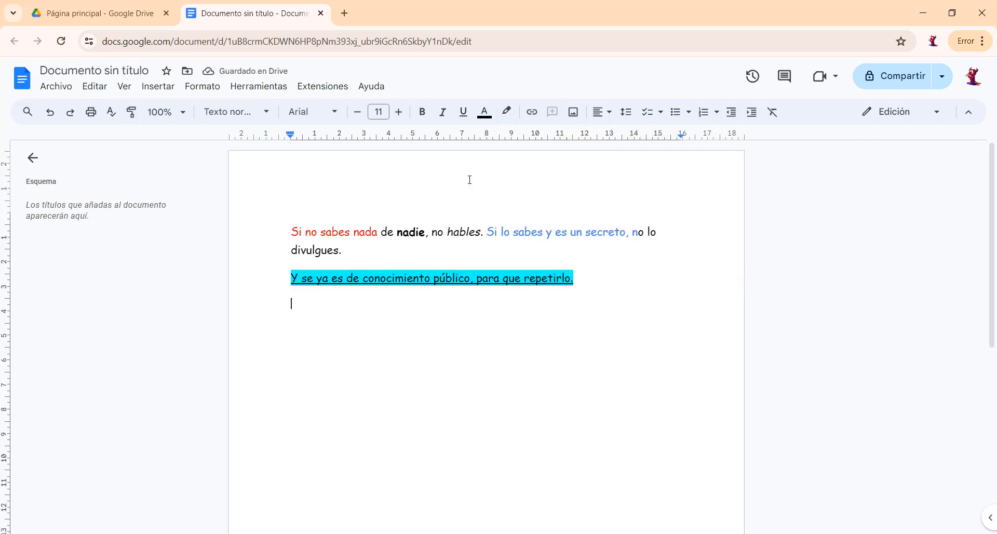
Change the text color of the entire second paragraph to red and deselect it.
left_click(299, 279)
left_click_drag(294, 277, 585, 290)
left_click(484, 112)
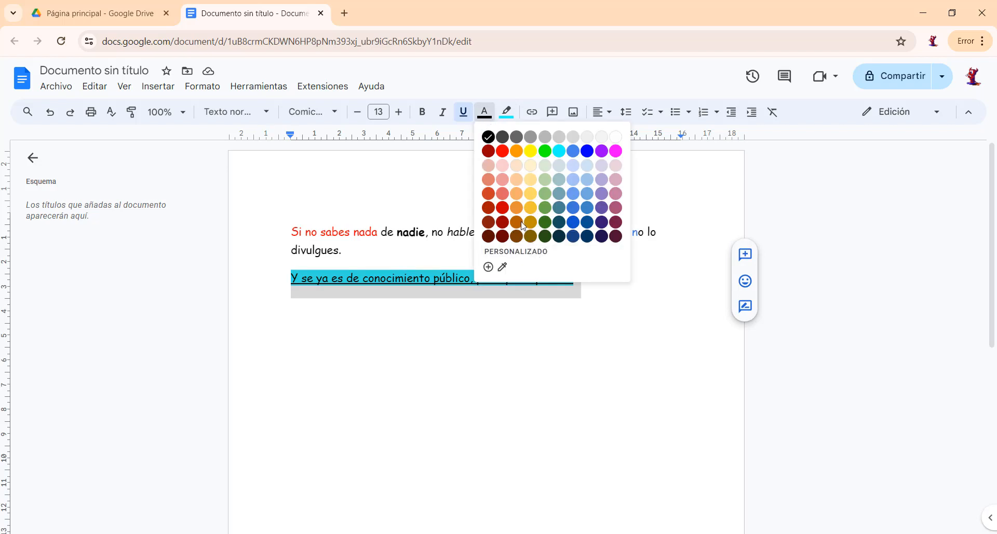
left_click(502, 151)
left_click(395, 301)
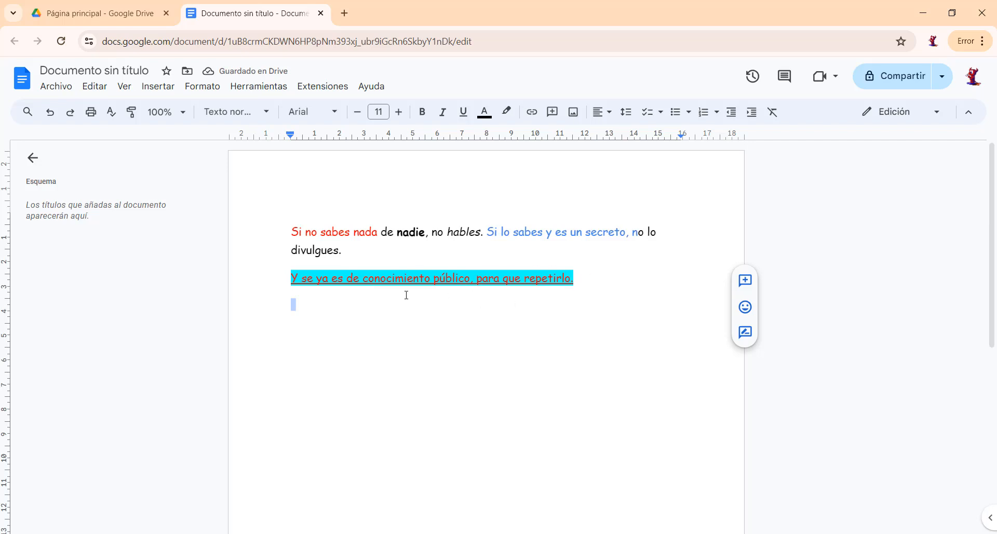
left_click(307, 312)
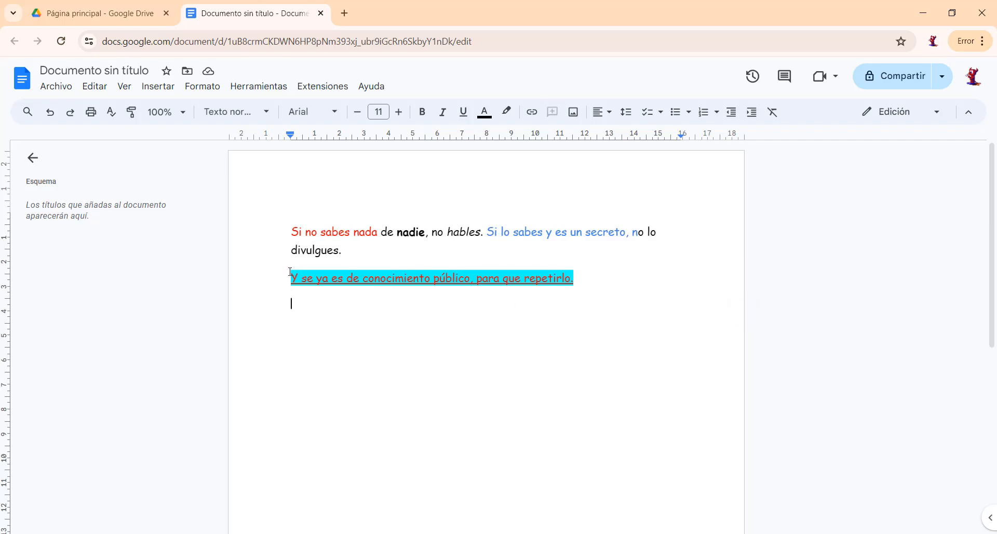
Remove the cyan highlight from the second paragraph by setting its highlight color to "Ninguno".
left_click_drag(291, 278, 582, 280)
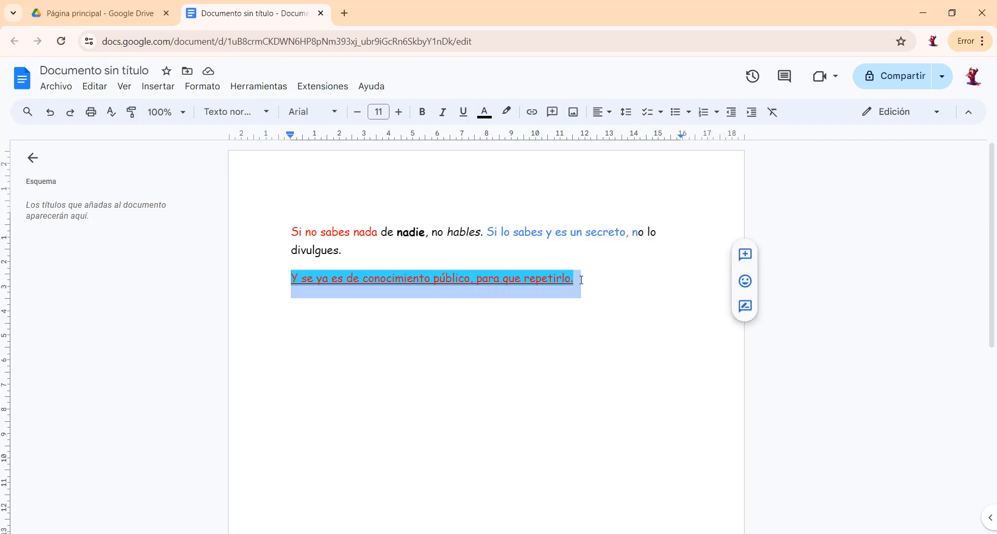
left_click(511, 120)
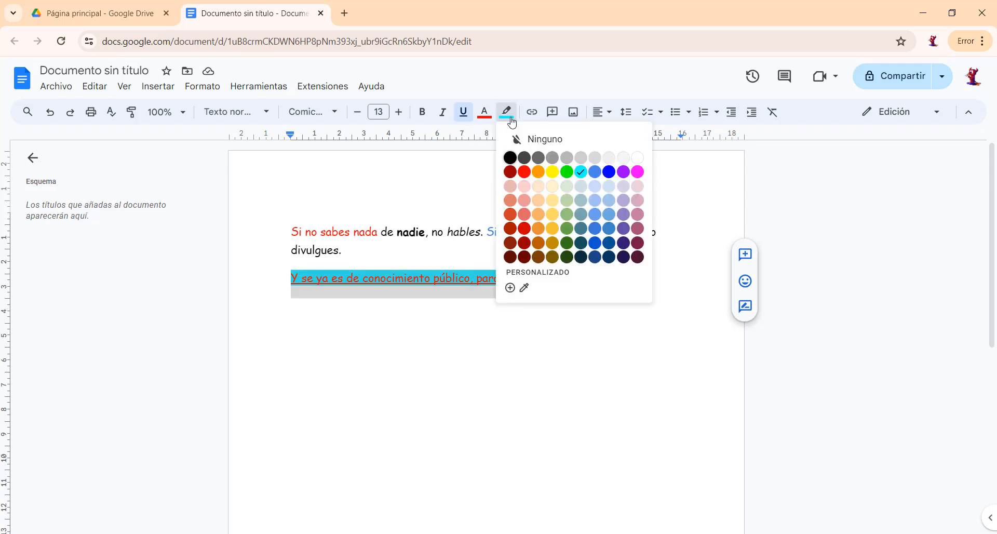
left_click(543, 140)
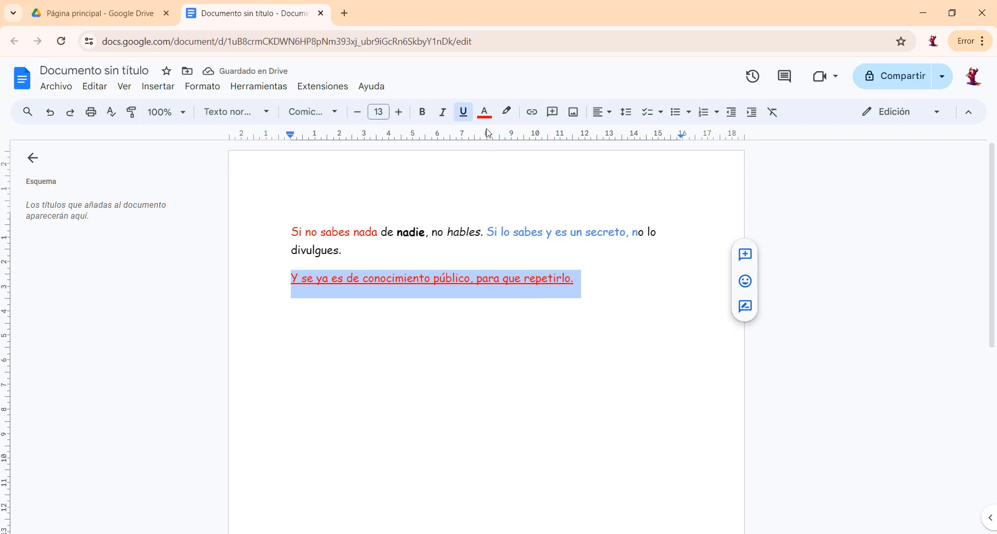
left_click(351, 315)
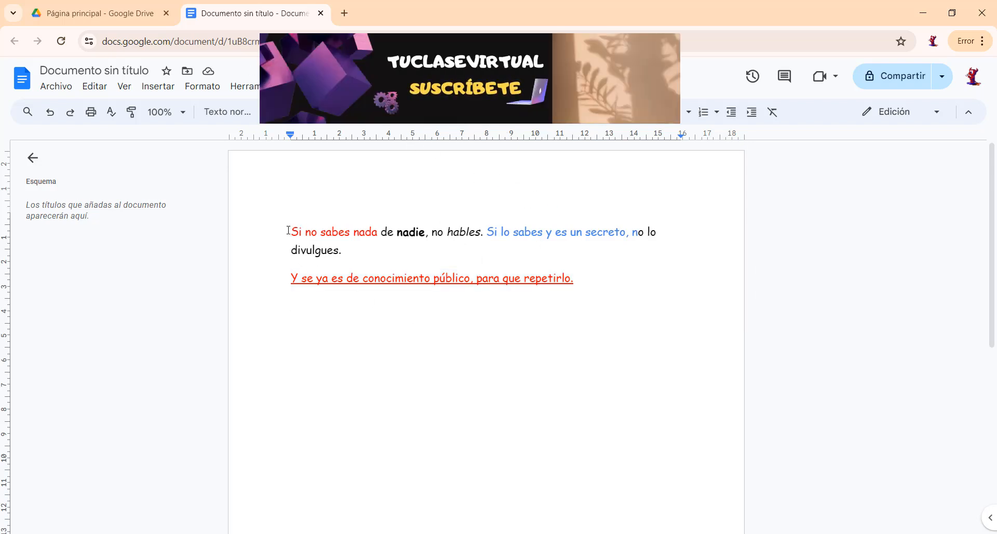
Apply strikethrough to both paragraphs and the empty line below, ending with the cursor on that line.
left_click_drag(288, 230, 630, 296)
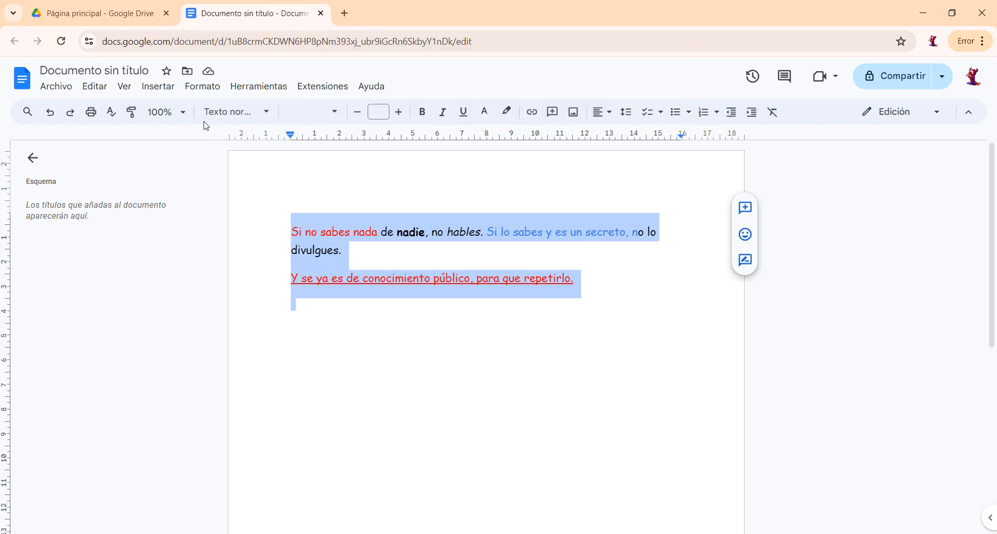
left_click(200, 88)
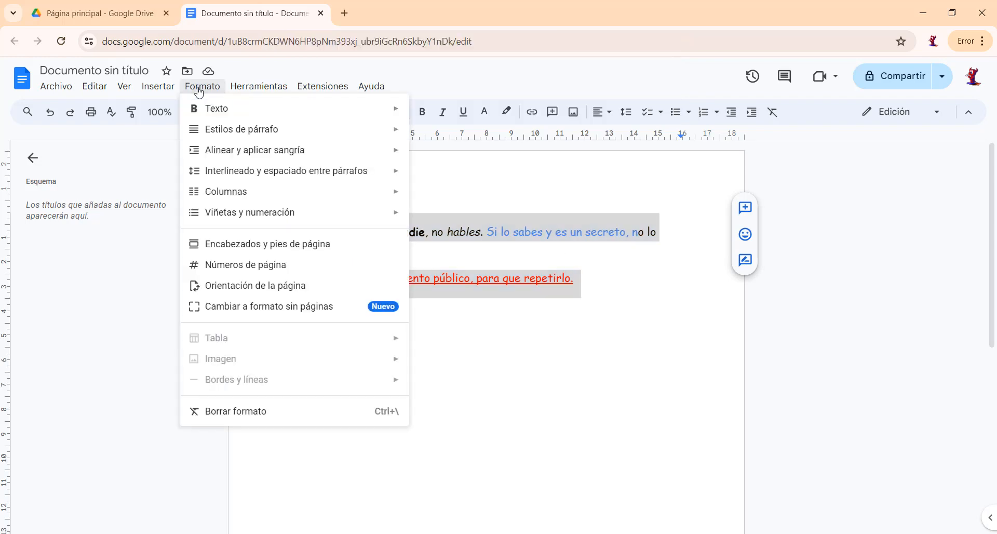
mouse_move(297, 111)
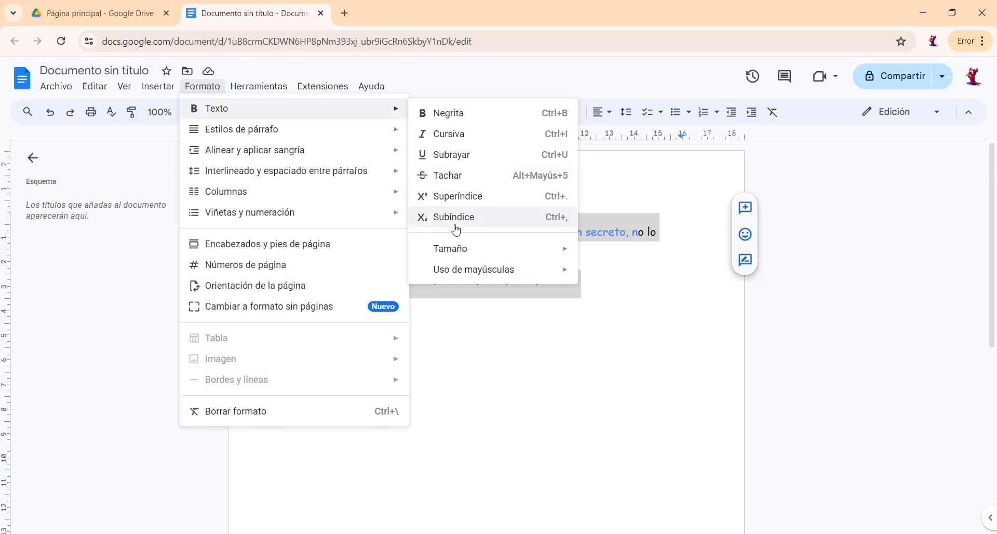
left_click(445, 176)
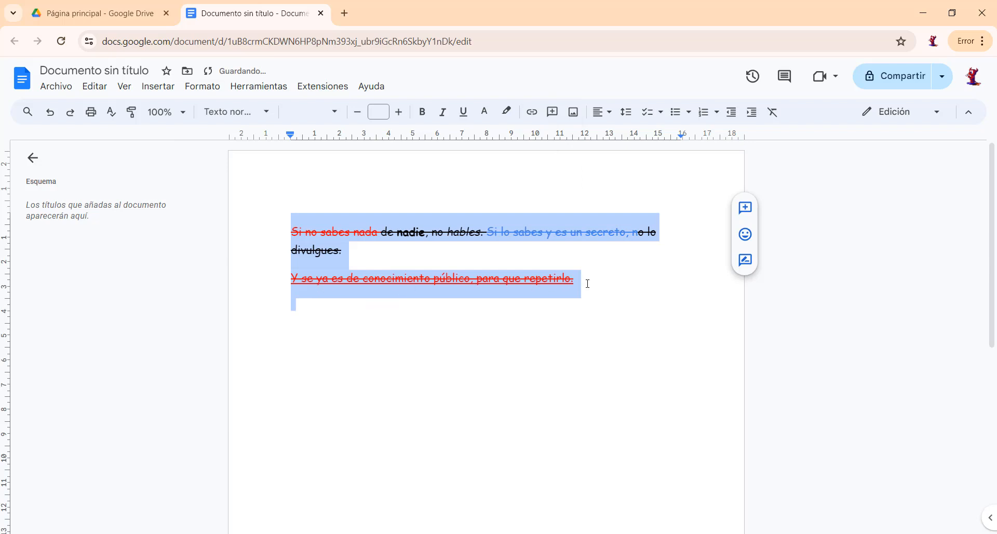
key("Right")
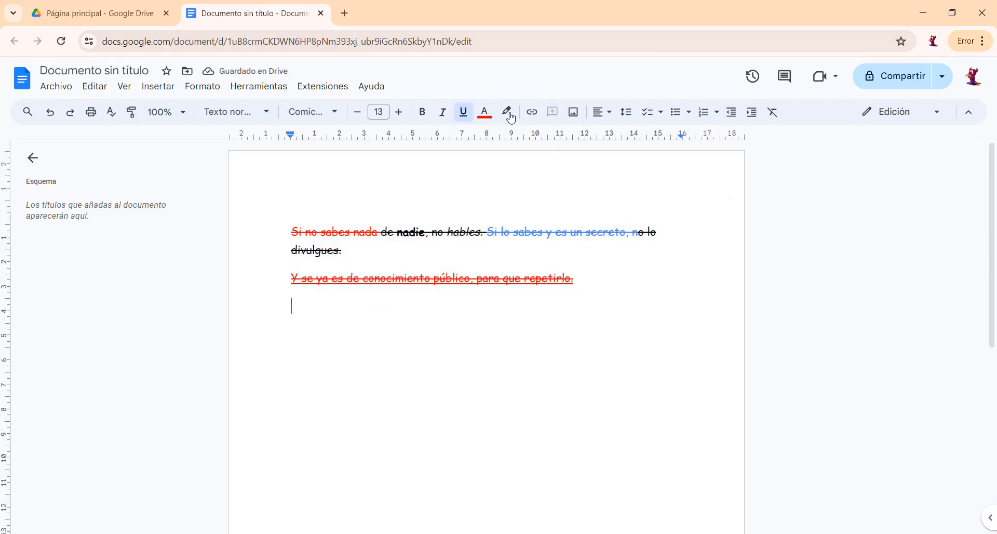
Set the text color to black and write "H2O" on the line below the second paragraph.
left_click(484, 112)
left_click(488, 137)
type("H")
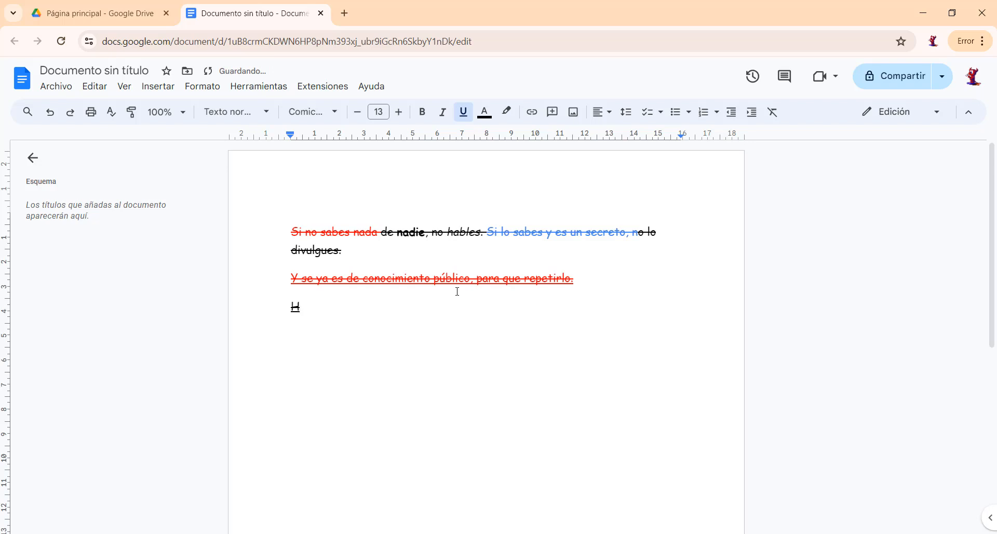
type("2O")
Remove the strikethrough and the underline from "H2O".
left_click_drag(280, 313, 322, 318)
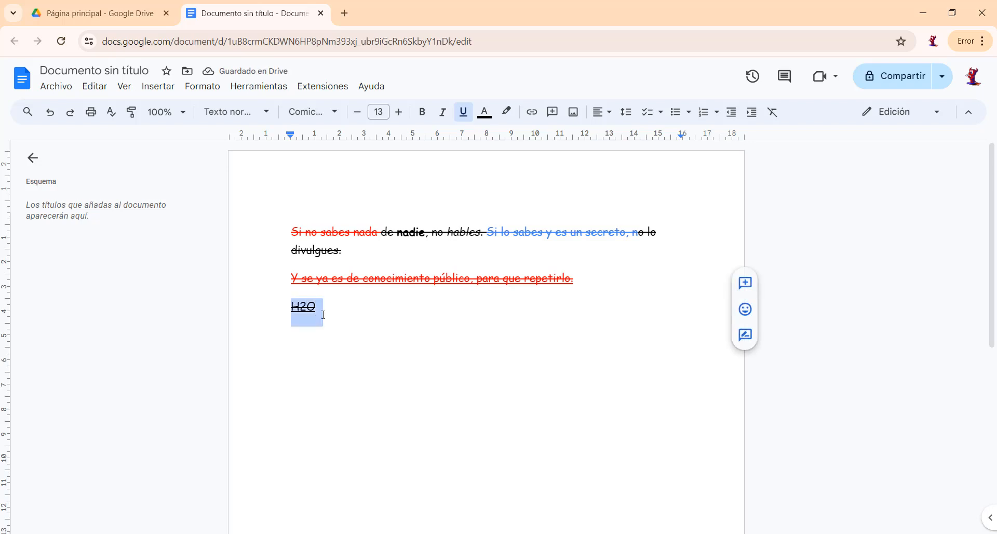
left_click(201, 86)
mouse_move(200, 108)
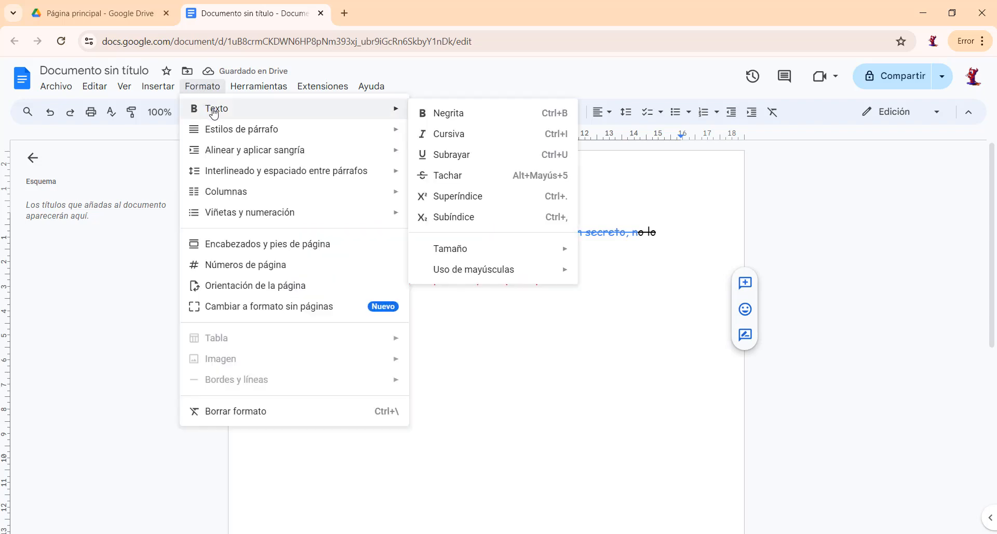
left_click(447, 183)
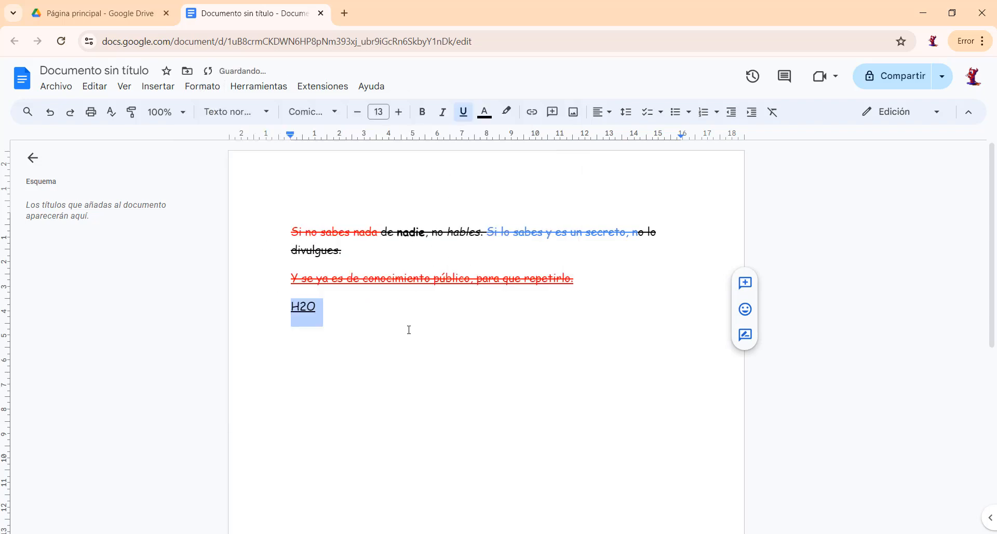
left_click(463, 112)
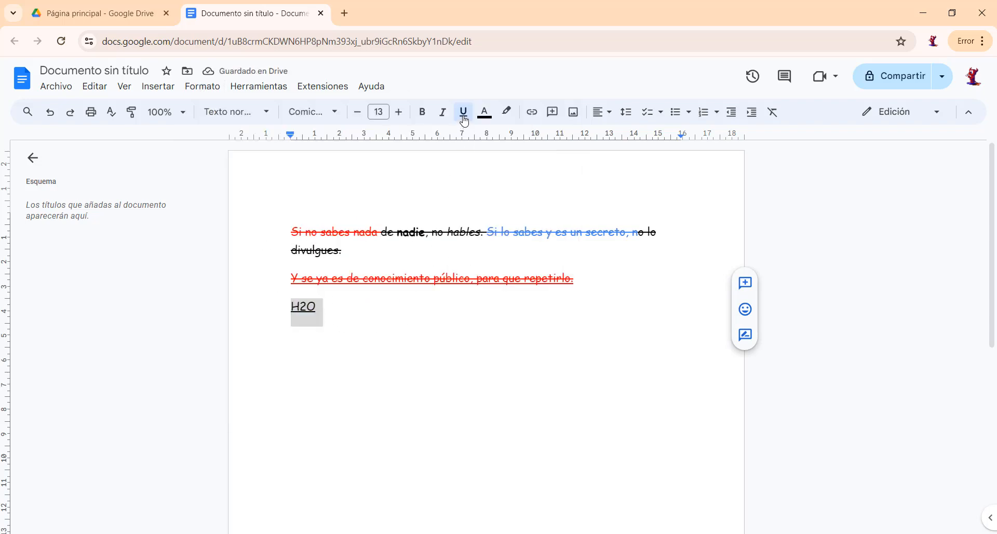
Increase the font size of "H2O" to 31 and deselect the text.
left_click(401, 112)
left_click(400, 113)
left_click(401, 113)
left_click(401, 113)
left_click(400, 113)
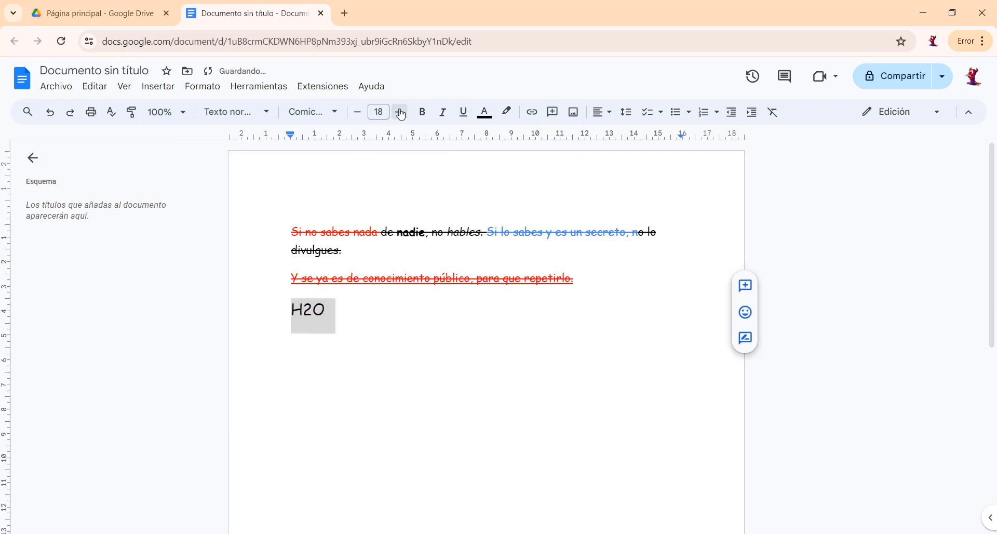
left_click(400, 113)
left_click(401, 113)
left_click(400, 112)
left_click(401, 112)
left_click(400, 112)
left_click(400, 112)
left_click(400, 113)
left_click(400, 113)
left_click(400, 112)
left_click(401, 113)
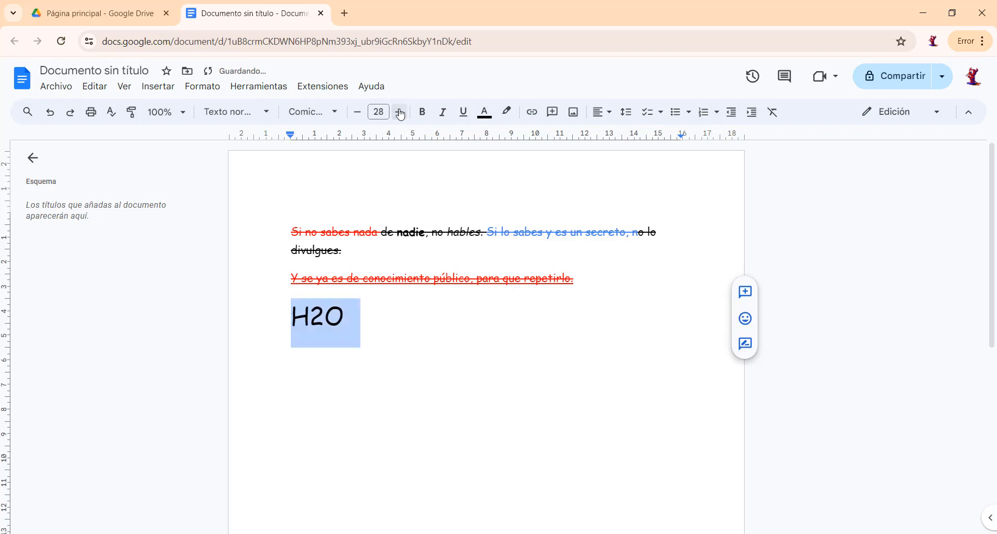
left_click(401, 113)
left_click(400, 113)
left_click(401, 113)
left_click(392, 346)
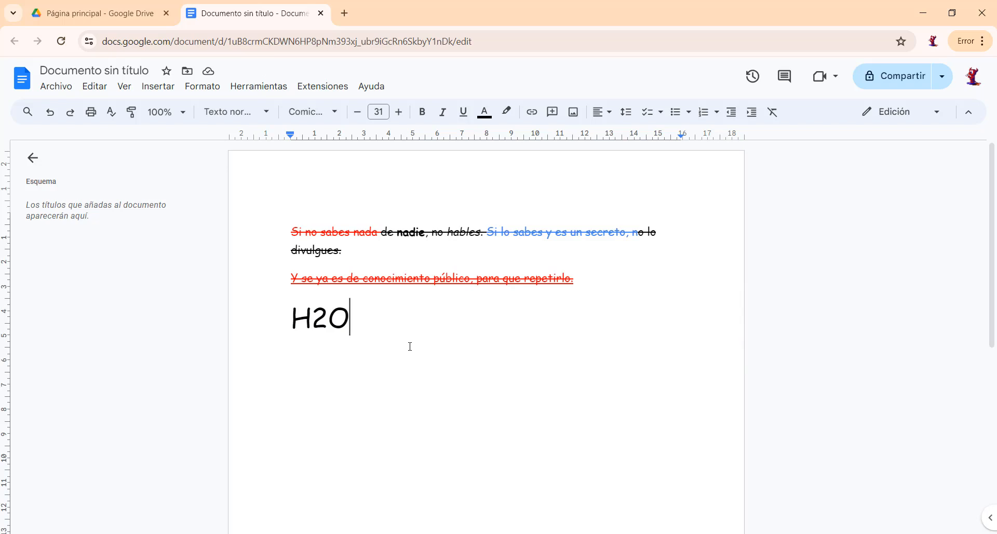
Format the "2" in "H2O" as subscript.
left_click(314, 314)
left_click_drag(315, 314, 324, 316)
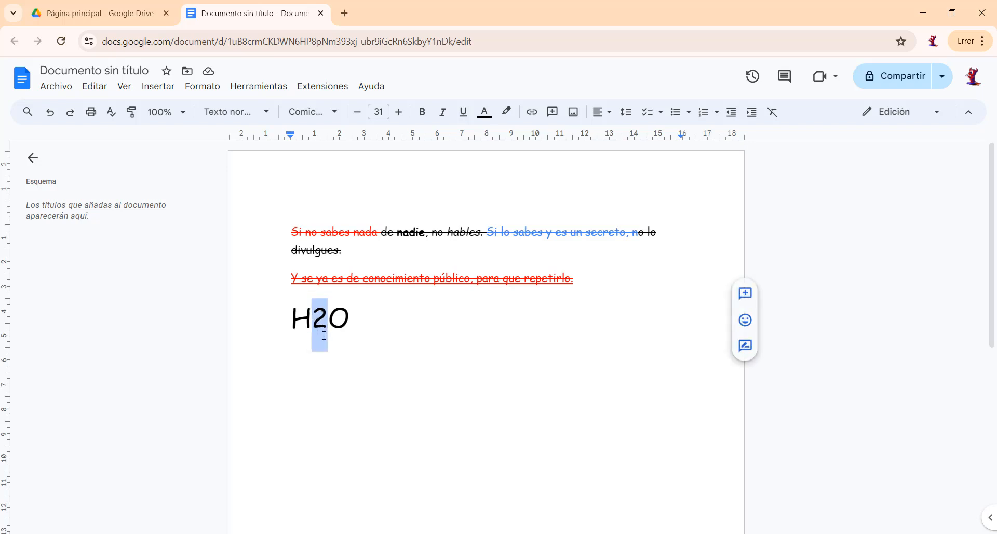
left_click(202, 87)
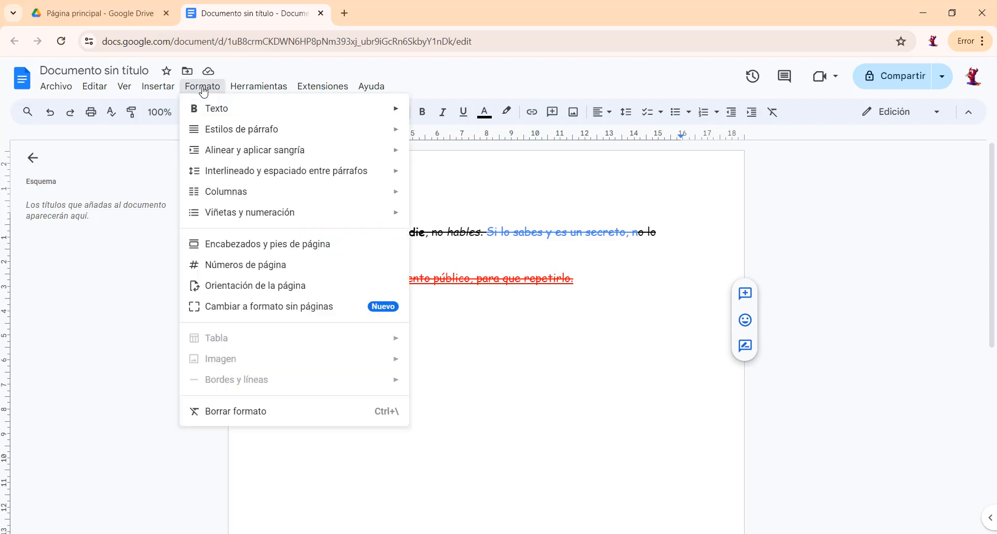
mouse_move(343, 117)
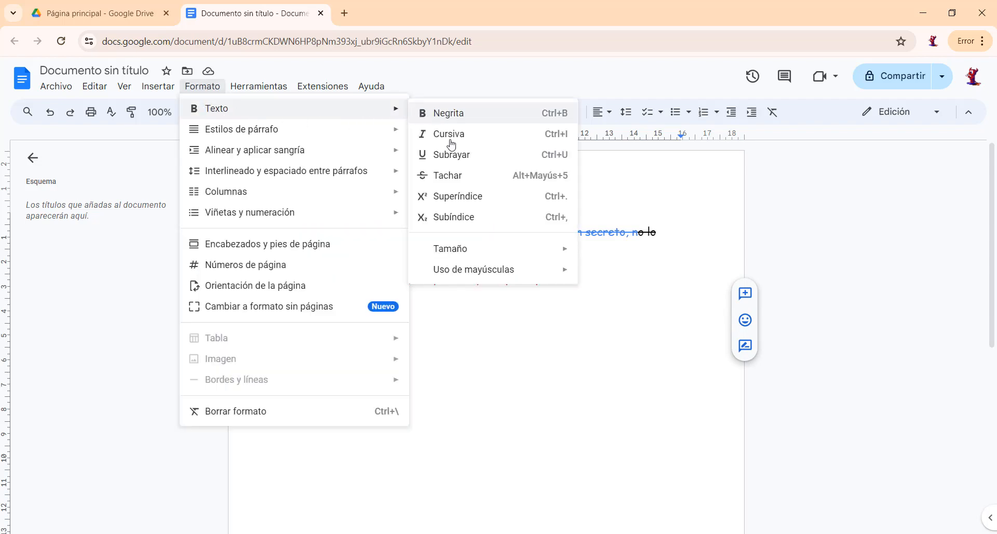
left_click(449, 221)
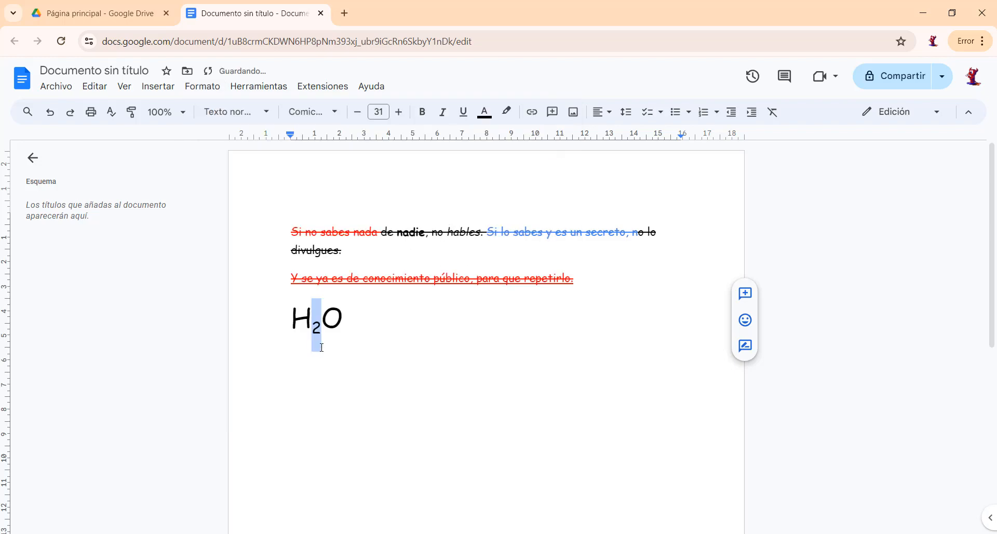
Write "52" on a new line below "H2O".
left_click(321, 326)
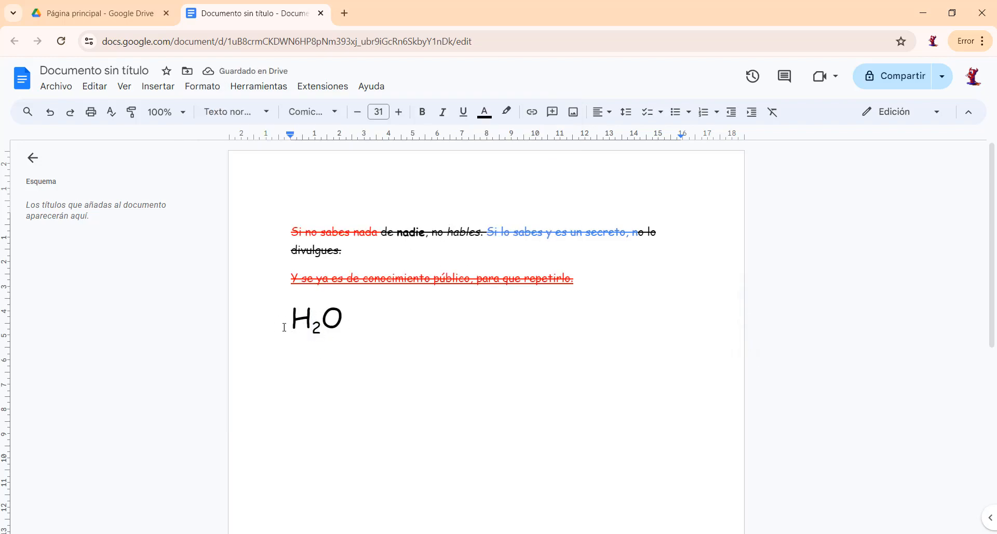
left_click(367, 317)
key("Return")
type("52")
Format the "2" in "52" as superscript and deselect the text.
left_click_drag(307, 369, 324, 368)
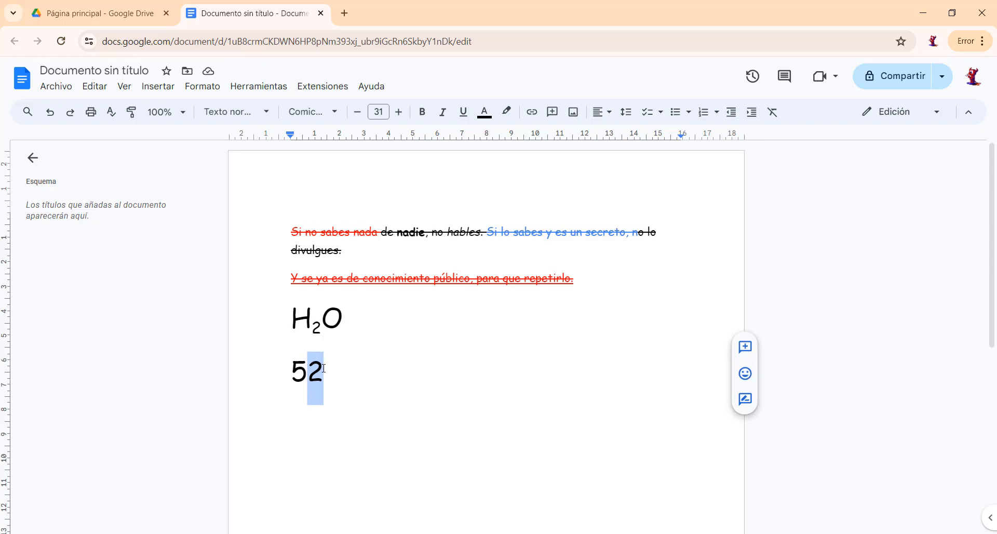
left_click(202, 86)
mouse_move(234, 113)
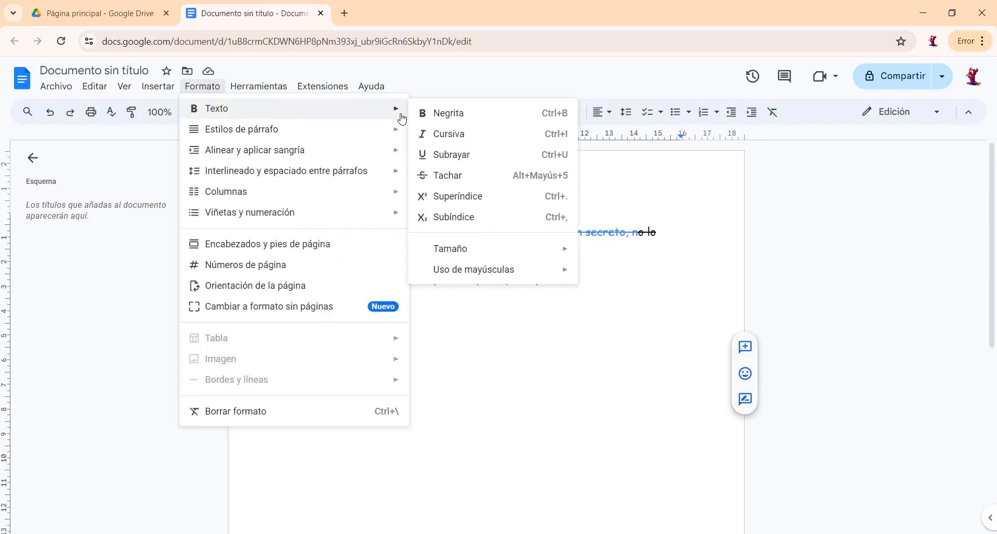
left_click(457, 201)
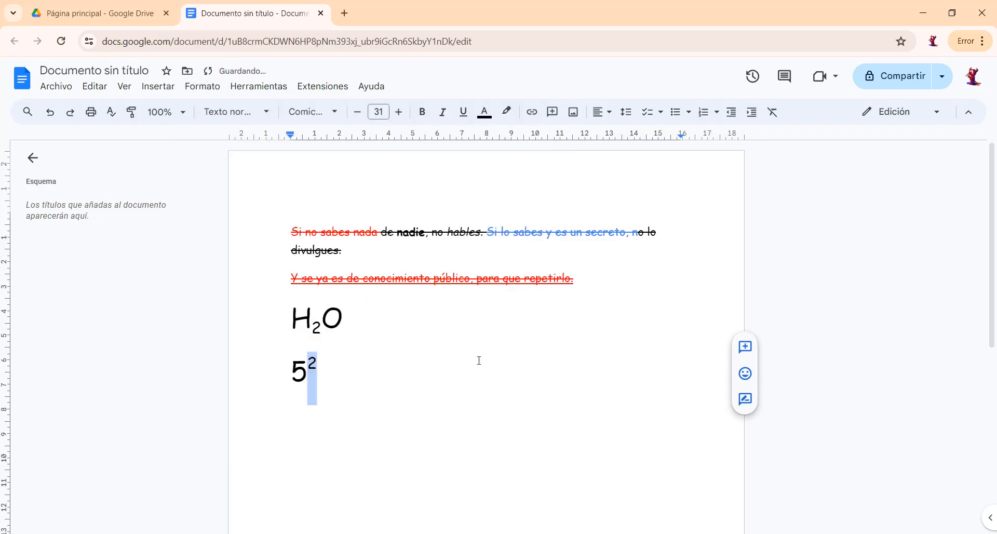
left_click(356, 374)
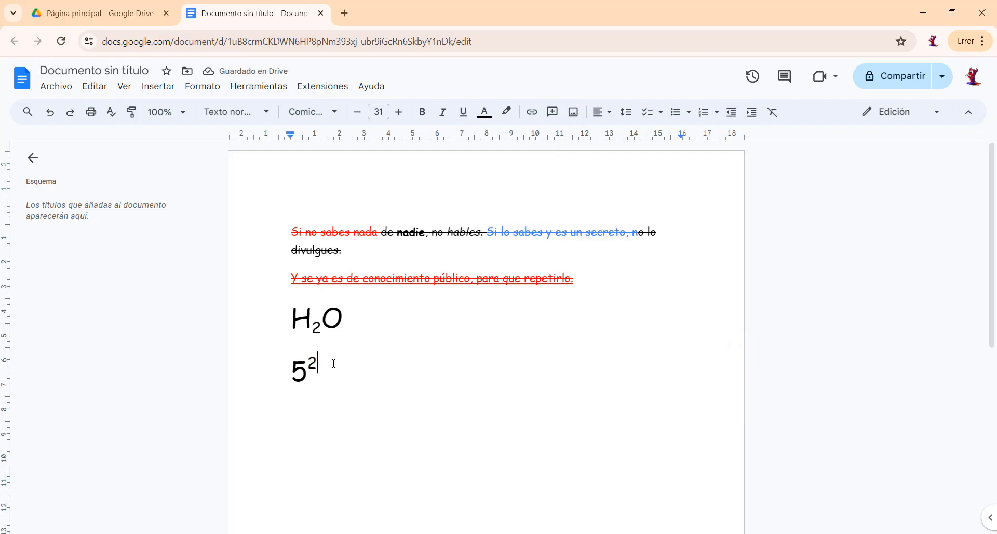
Clear all formatting from the two sentences above "H2O".
left_click(287, 283)
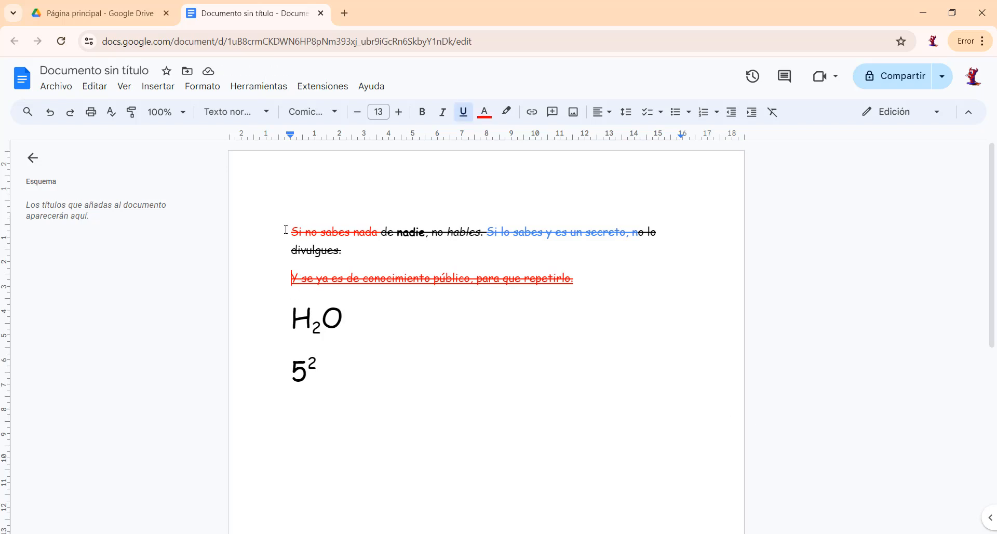
left_click_drag(285, 230, 598, 281)
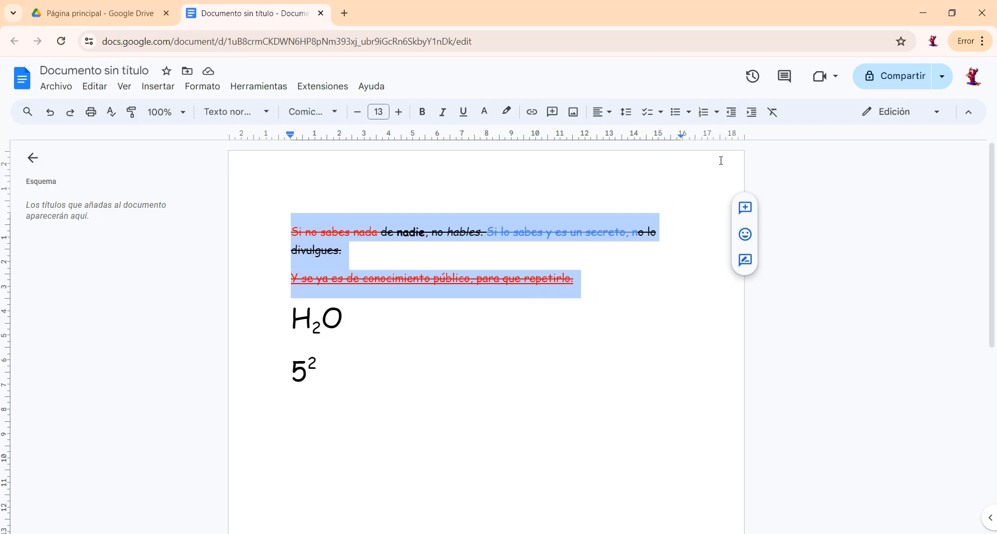
left_click(773, 113)
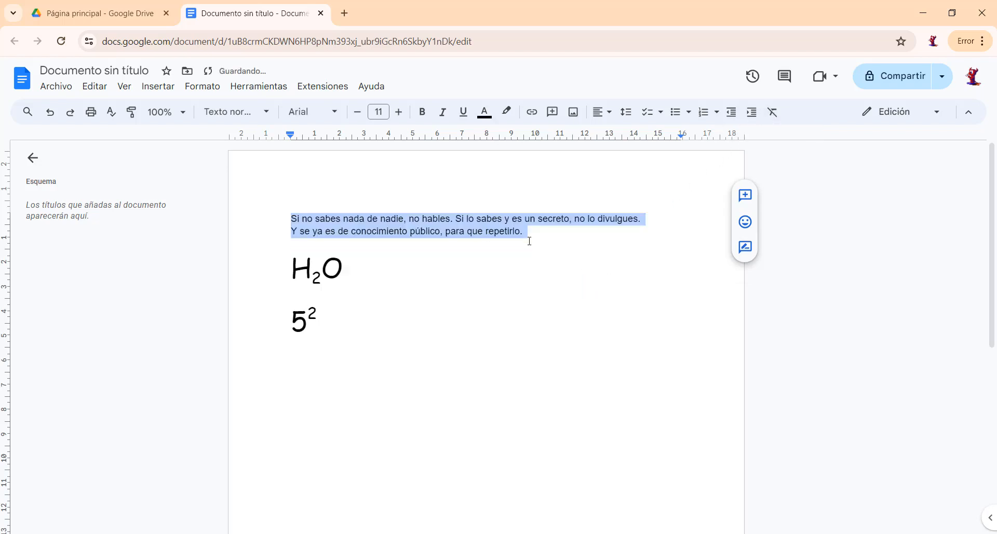
left_click(532, 234)
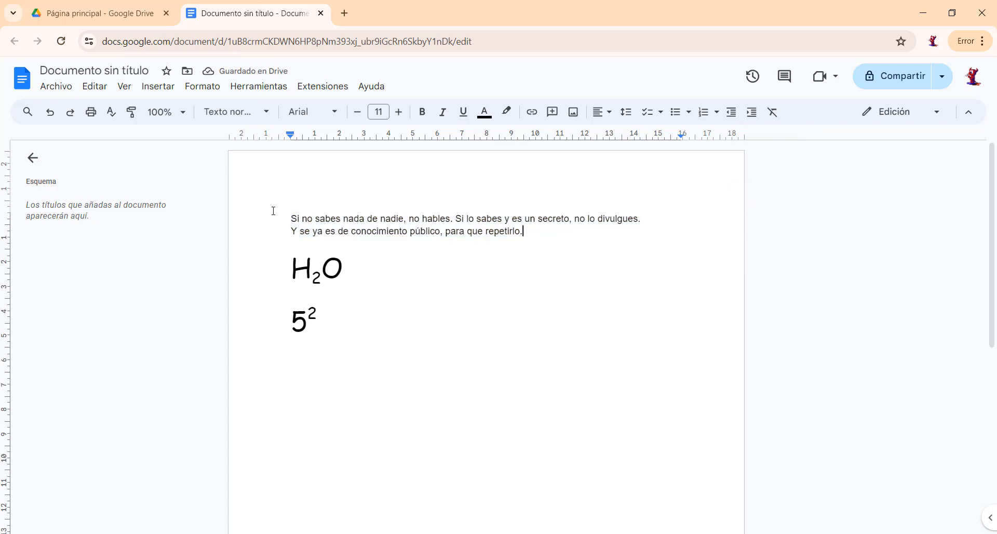
Try centre and right alignment on the two sentences above "H2O" and return them to left alignment.
left_click_drag(291, 217, 557, 234)
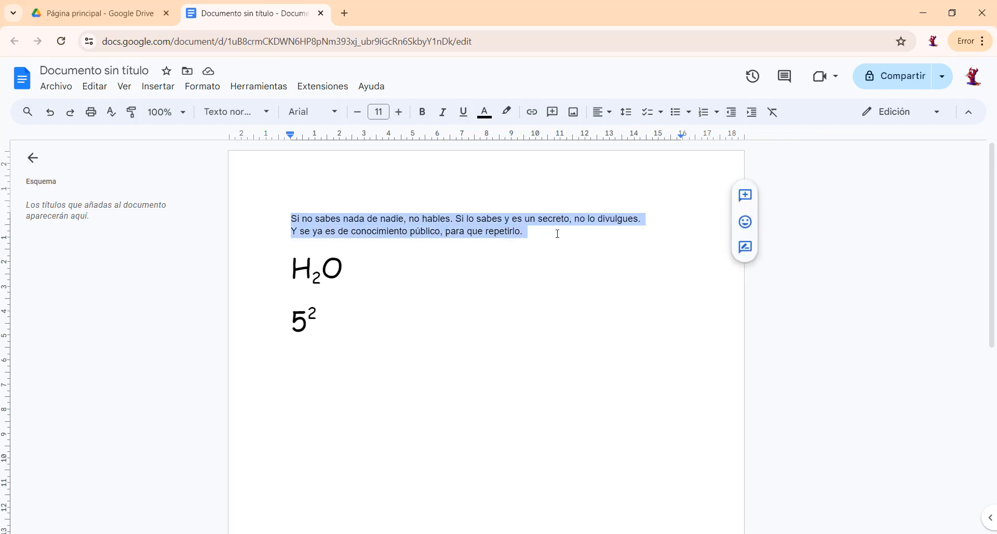
left_click(610, 119)
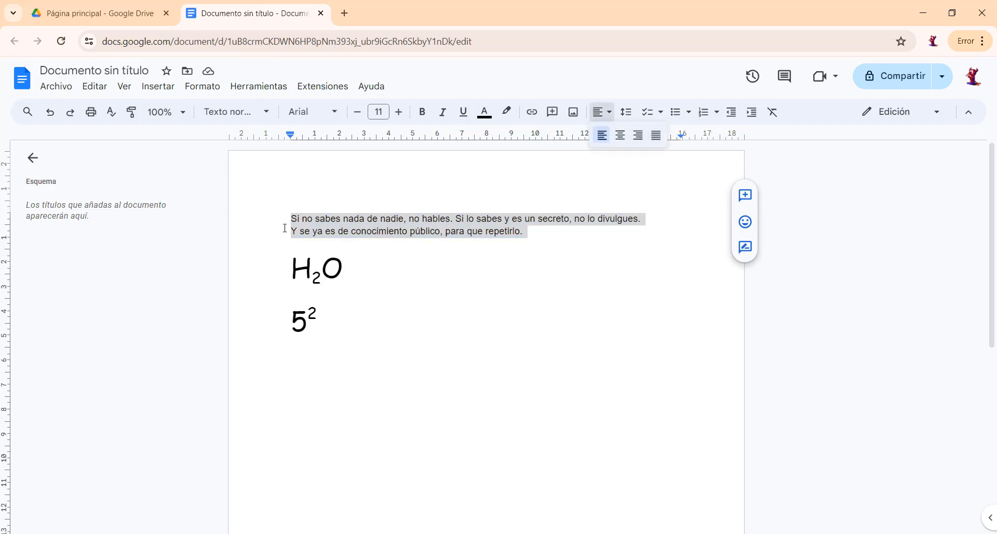
left_click(620, 136)
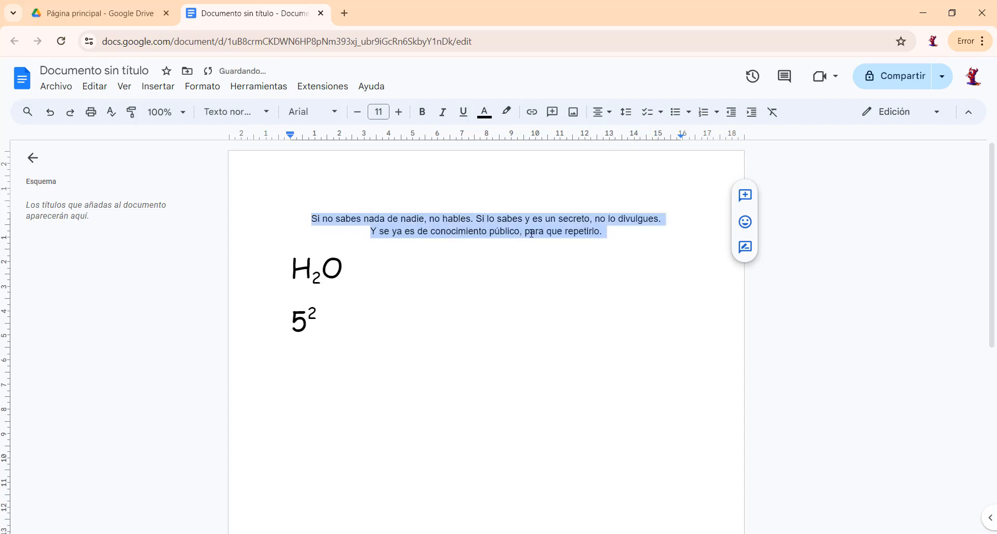
left_click(605, 112)
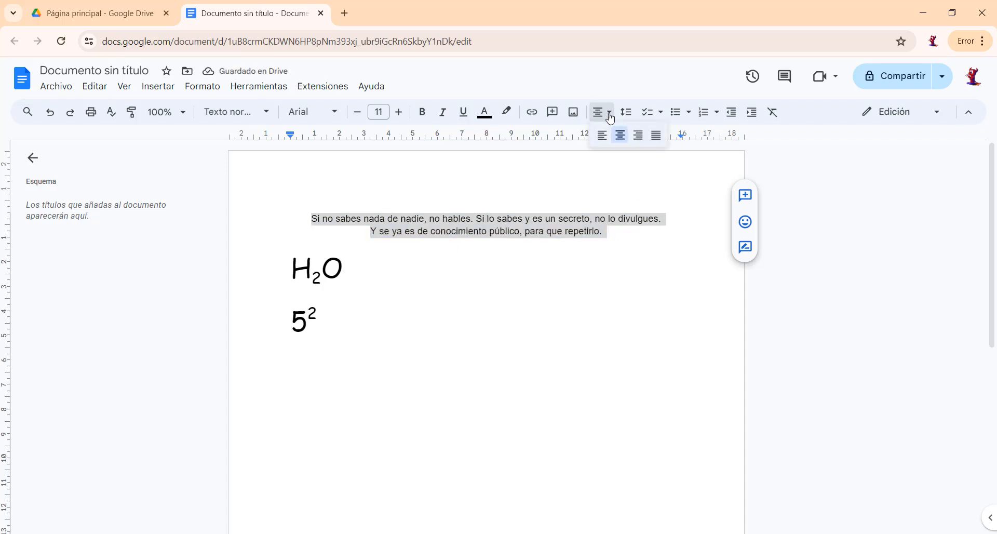
left_click(637, 136)
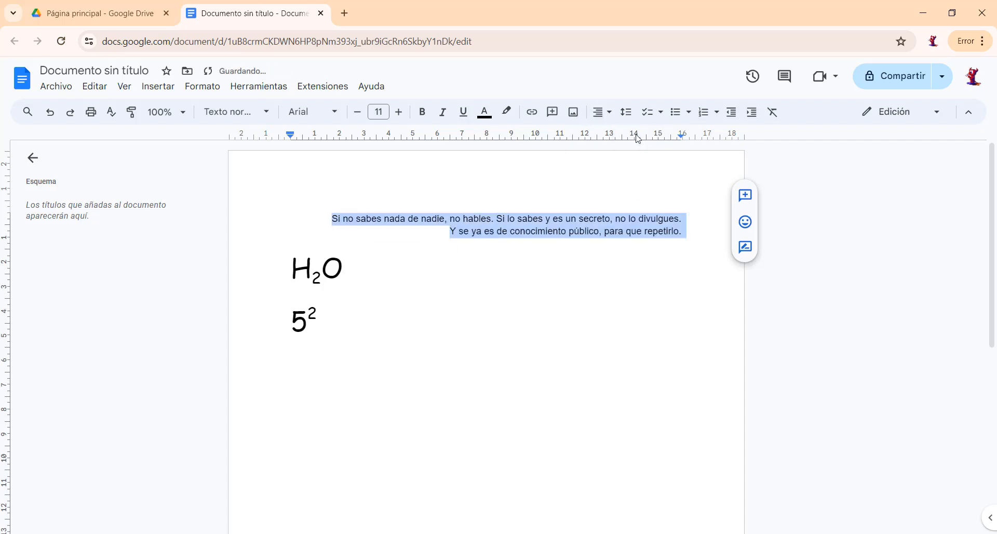
left_click(608, 113)
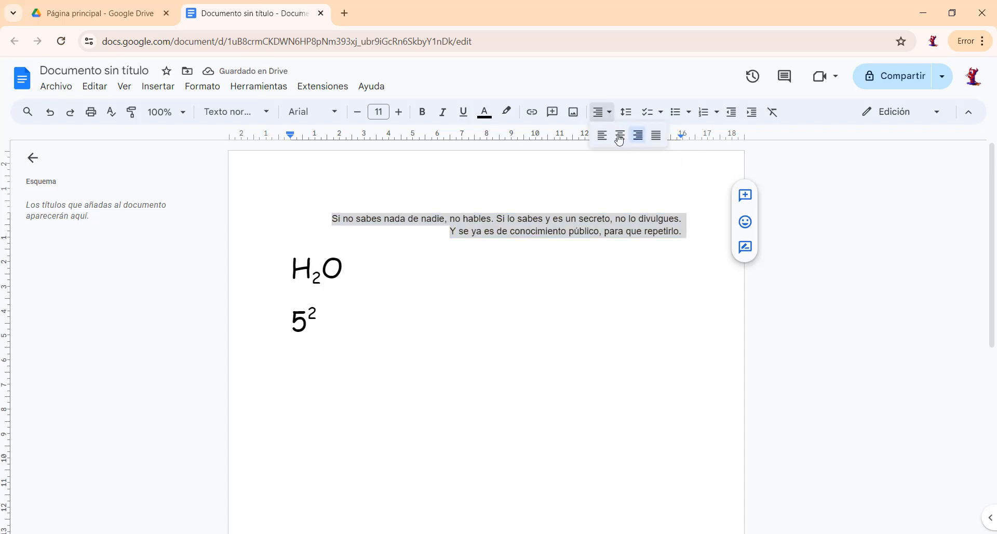
left_click(602, 136)
left_click(520, 257)
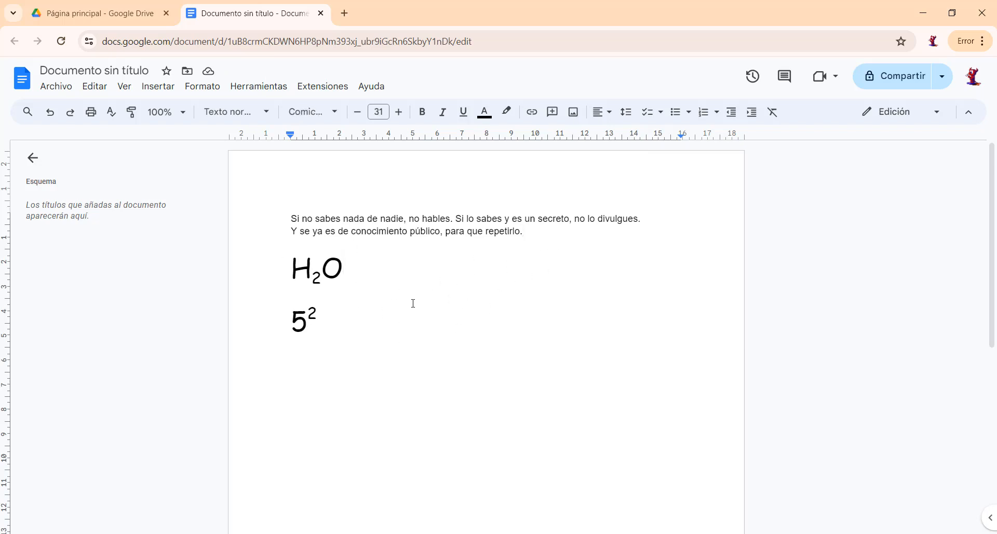
Set the text color of the word "sabes" in the first line to red.
double_click(469, 298)
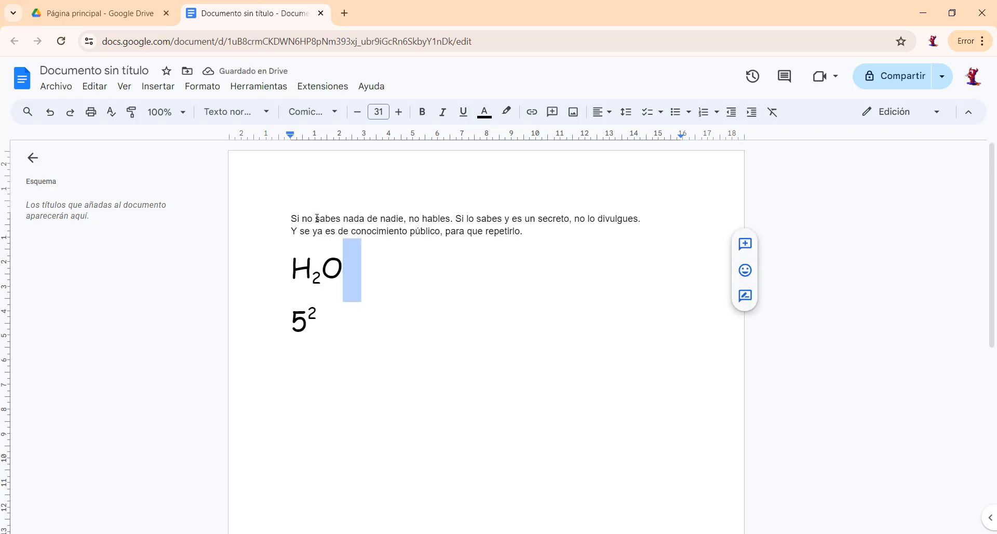
left_click_drag(316, 218, 342, 216)
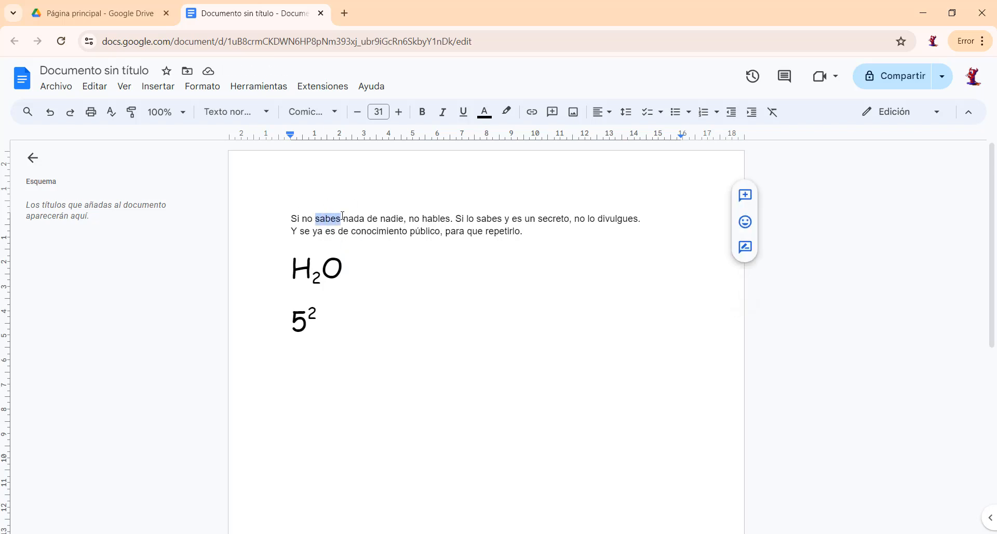
left_click(484, 111)
left_click(502, 152)
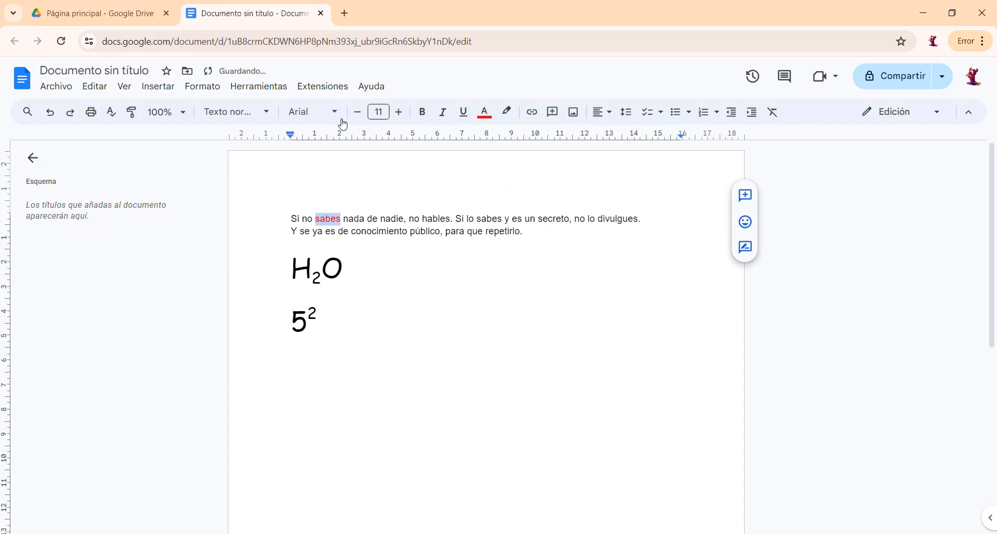
Increase the font size of "sabes" to 18 and set its font to Lobster.
left_click(399, 112)
left_click(398, 112)
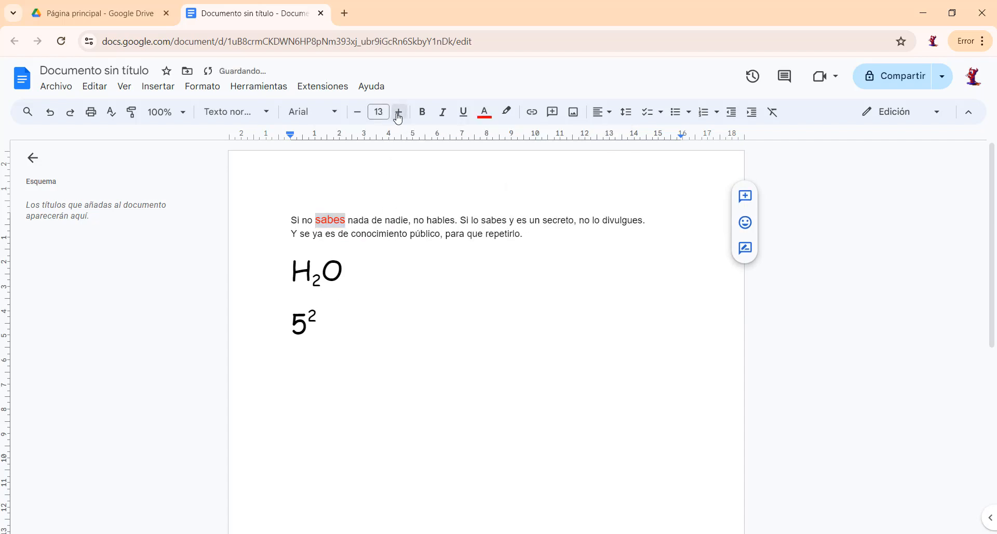
left_click(398, 111)
left_click(399, 112)
left_click(399, 112)
left_click(398, 111)
left_click(399, 112)
left_click(334, 111)
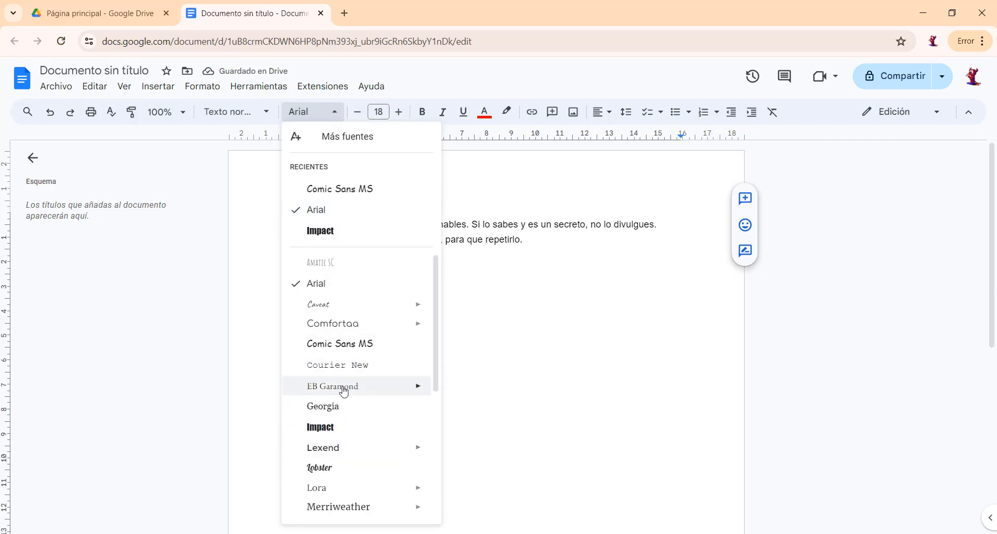
left_click(327, 465)
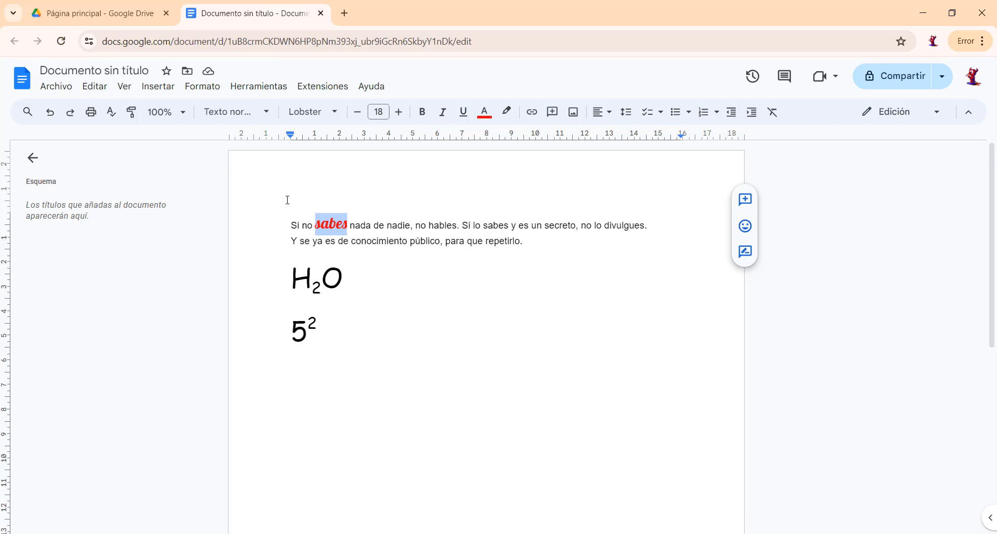
Copy the formatting of "sabes" onto the whole second line, "Y se ya es de conocimiento público, para que repetirlo.".
left_click(133, 116)
left_click(134, 117)
left_click_drag(287, 240, 534, 241)
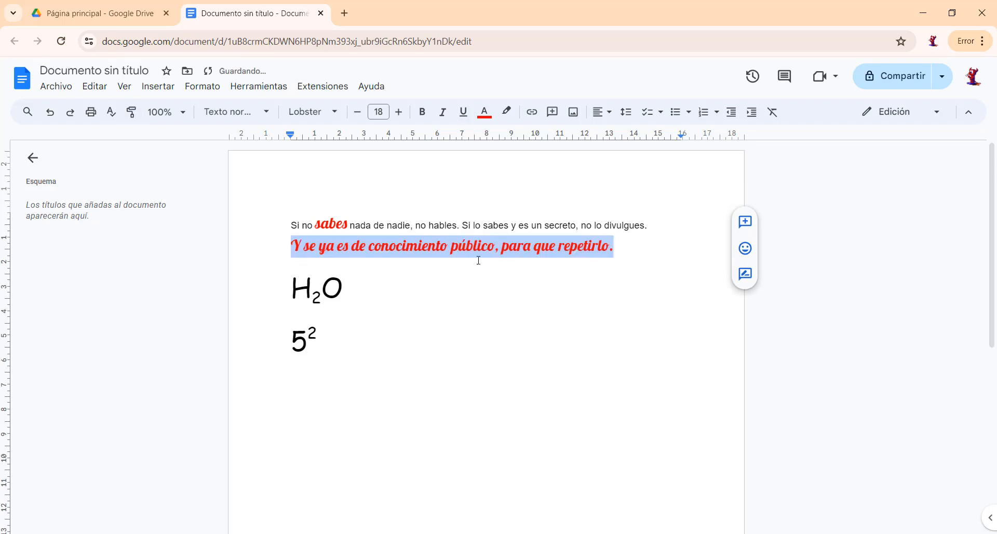
double_click(399, 283)
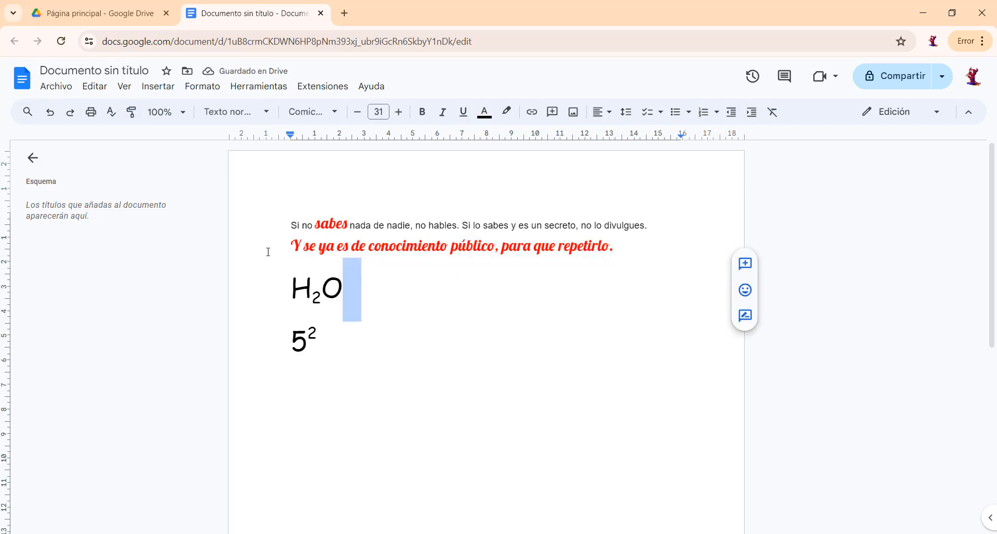
left_click(643, 255)
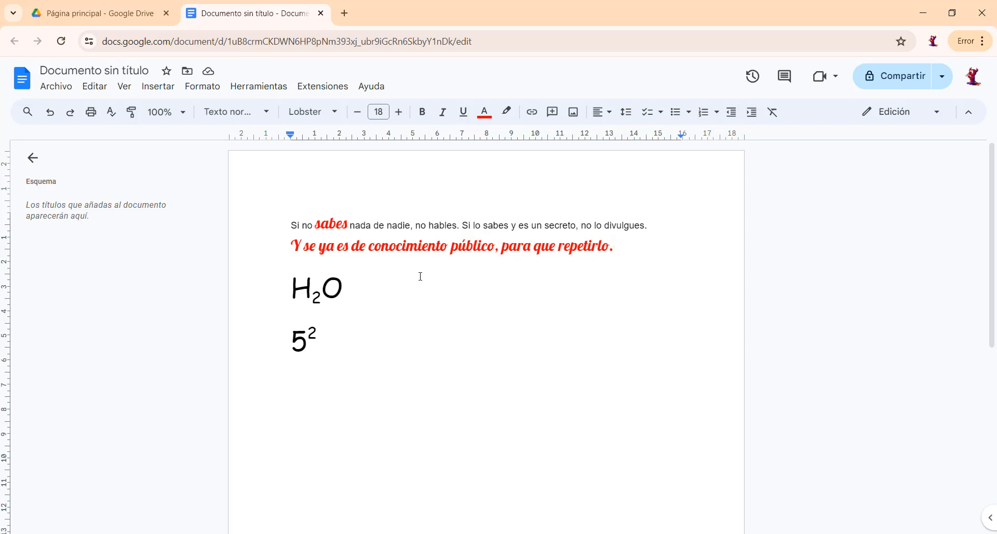
Undo the formatting copied onto the second line and redo it.
left_click(50, 113)
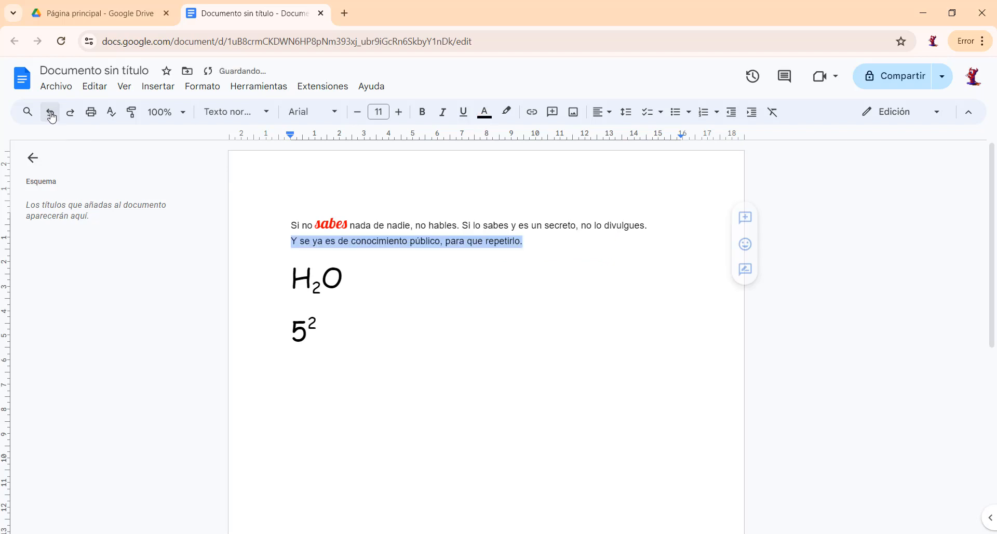
left_click(540, 248)
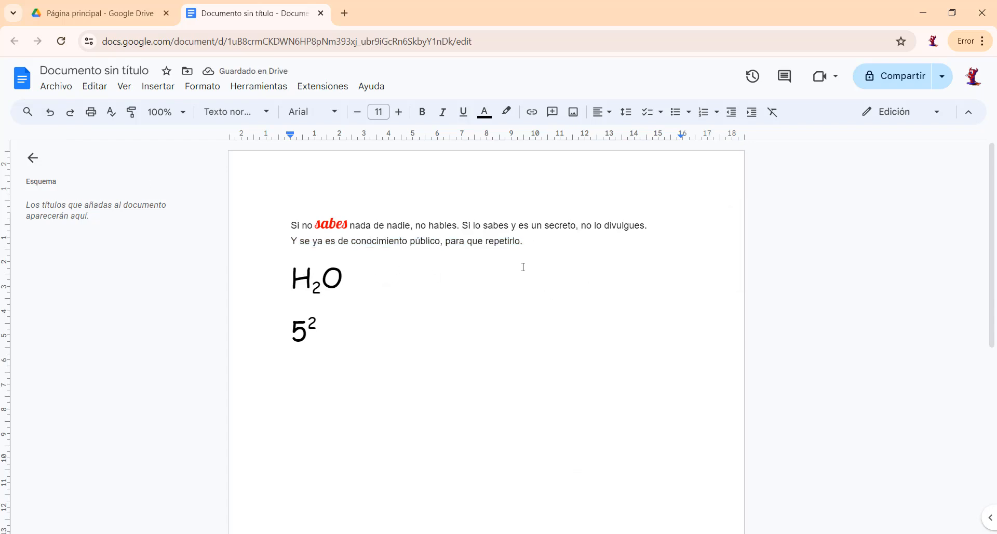
left_click(71, 120)
left_click(625, 245)
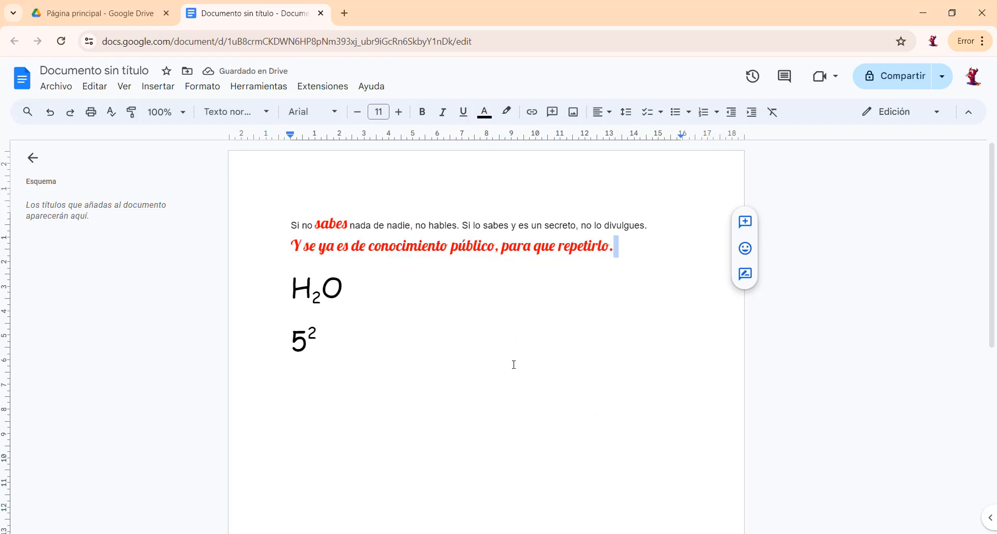
left_click(293, 243)
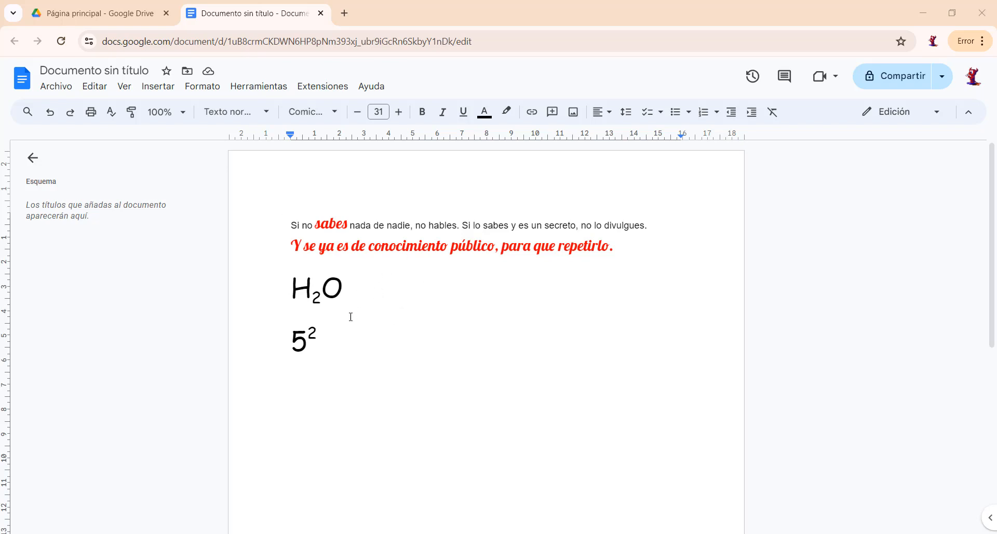
Rename the document as "DOCUMENTO DE TEXTO".
left_click(339, 335)
left_click(107, 72)
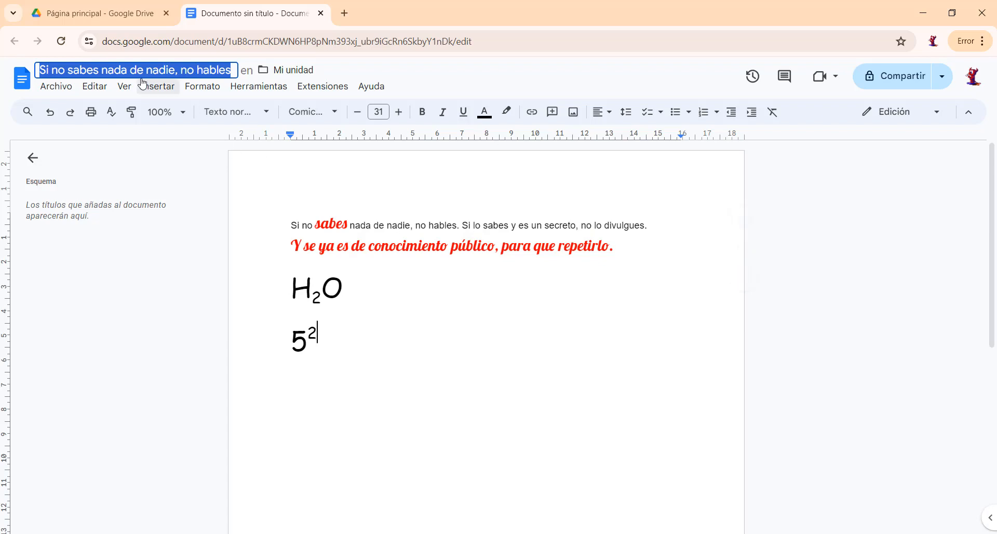
type("D")
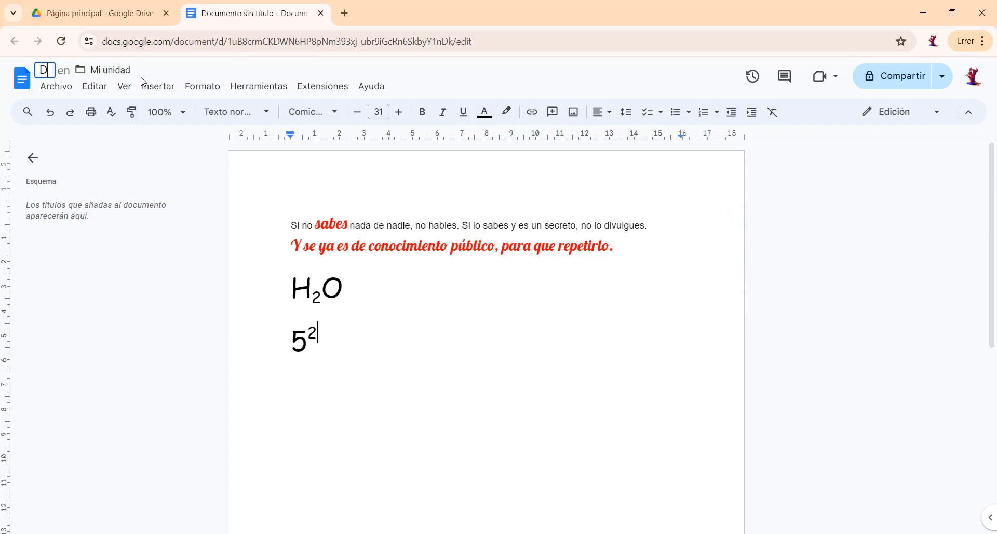
type("OCU")
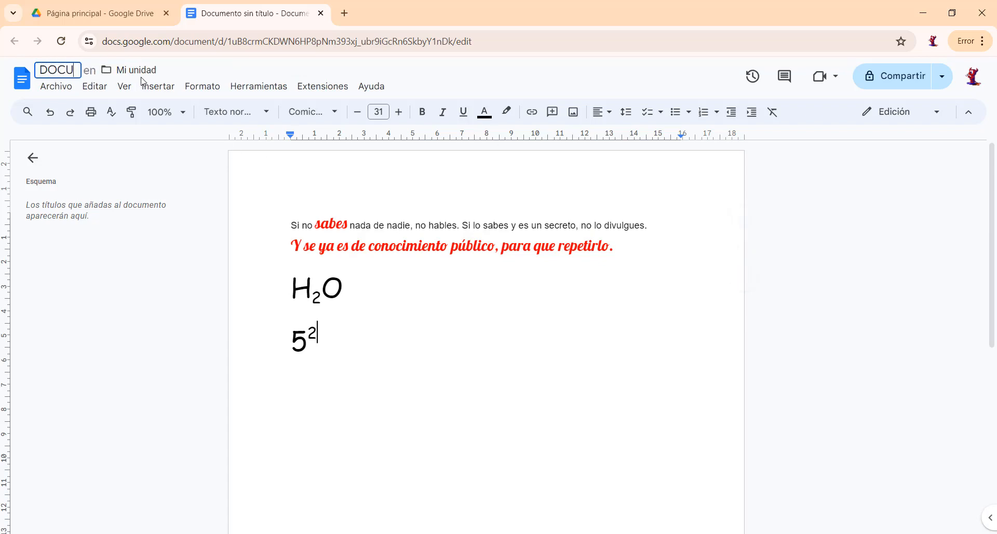
type("MENT")
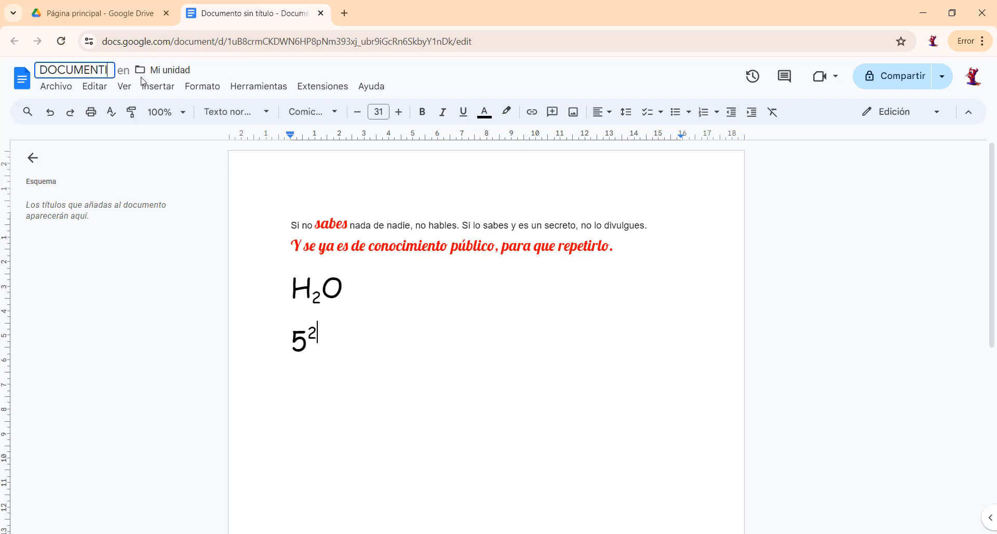
type("O DE TEXT")
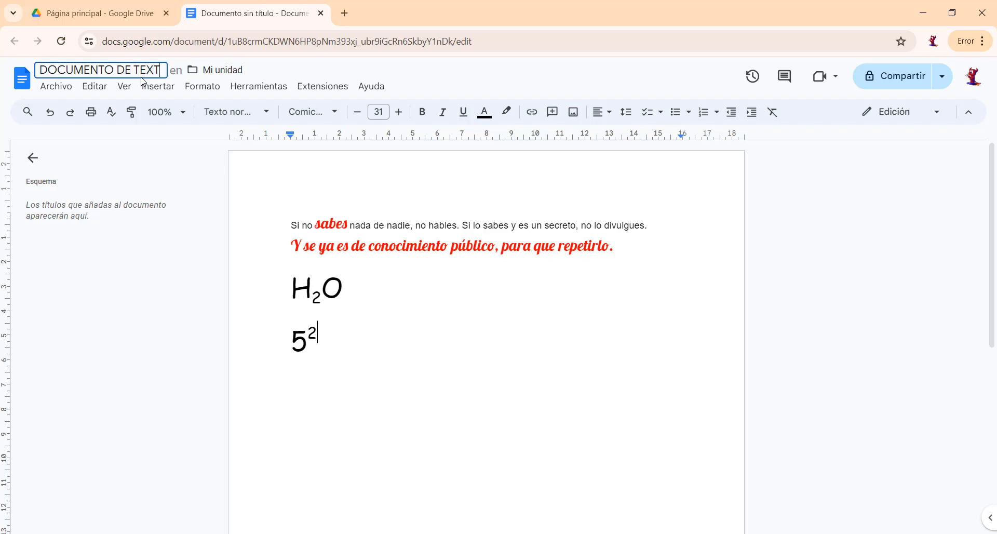
type("O")
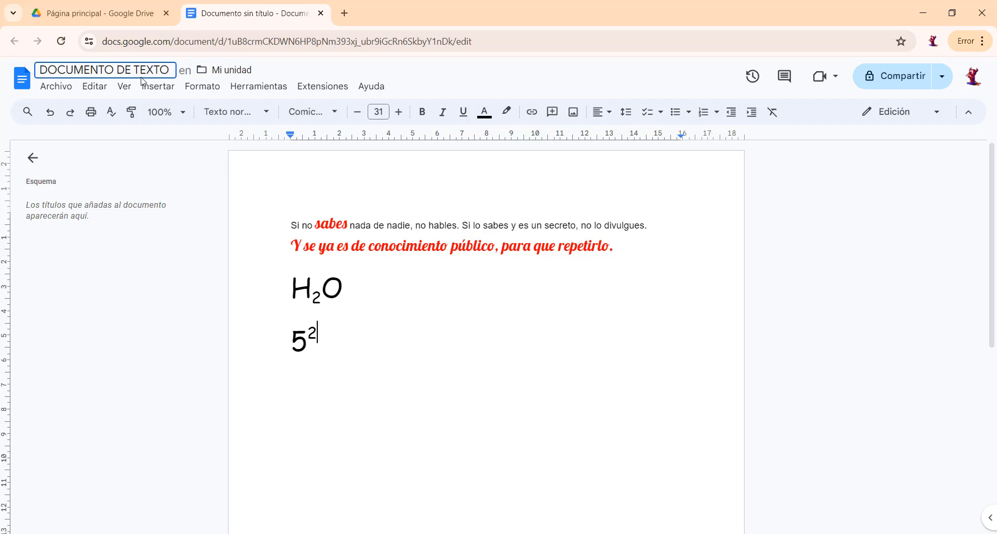
Confirm the document title "DOCUMENTO DE TEXTO".
left_click(275, 195)
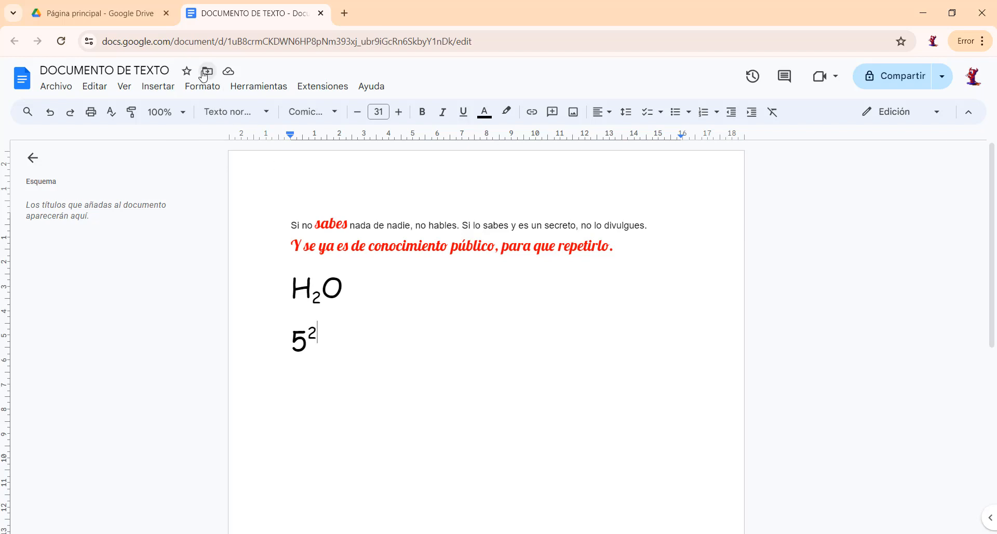
Switch to Google Drive, refresh its home page and expand the folders under Mi unidad.
left_click(104, 13)
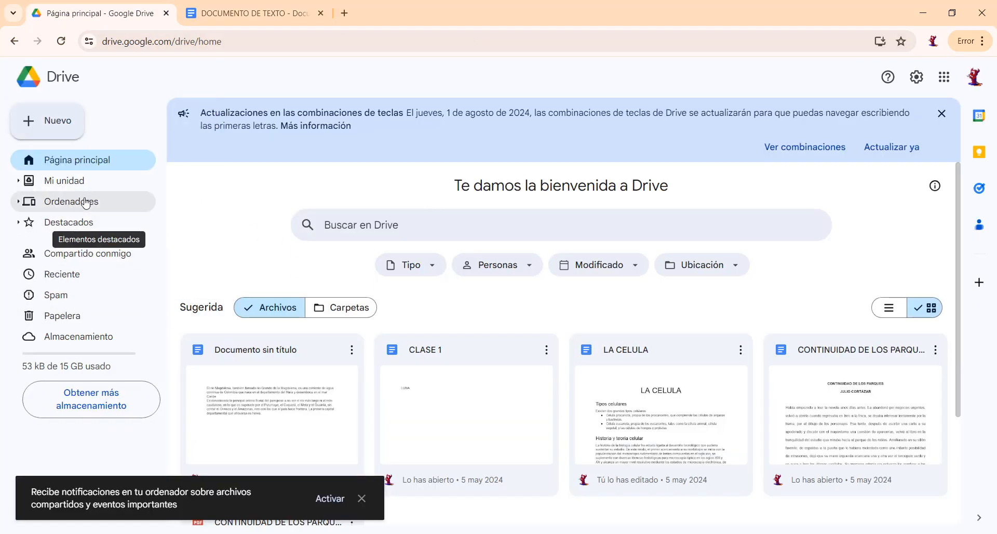
left_click(19, 182)
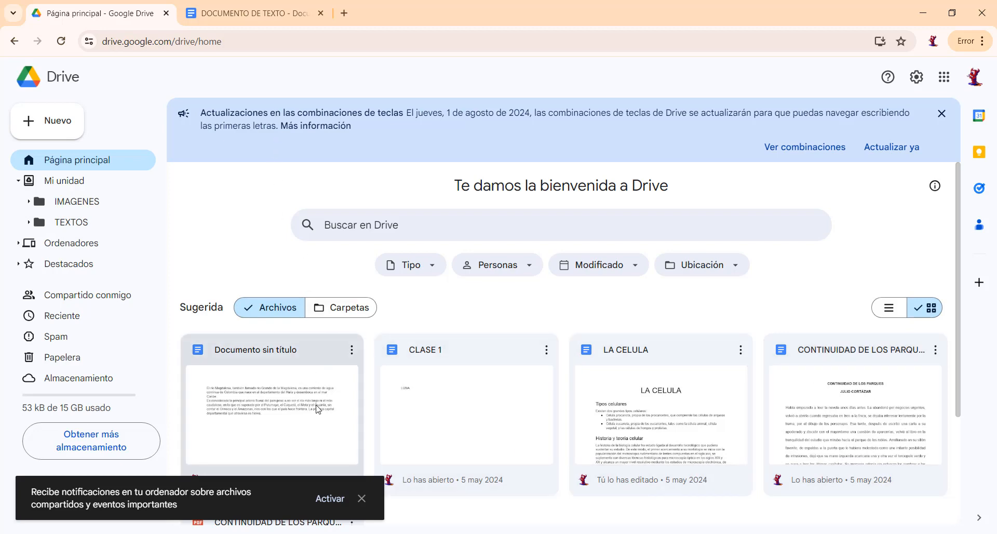
scroll(357, 413, "down", 3)
scroll(356, 413, "up", 3)
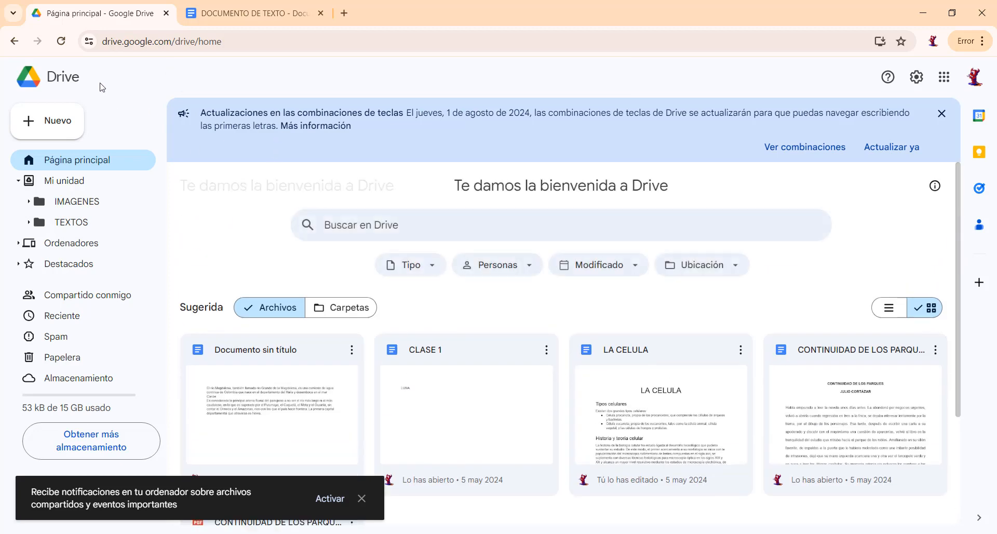
left_click(61, 43)
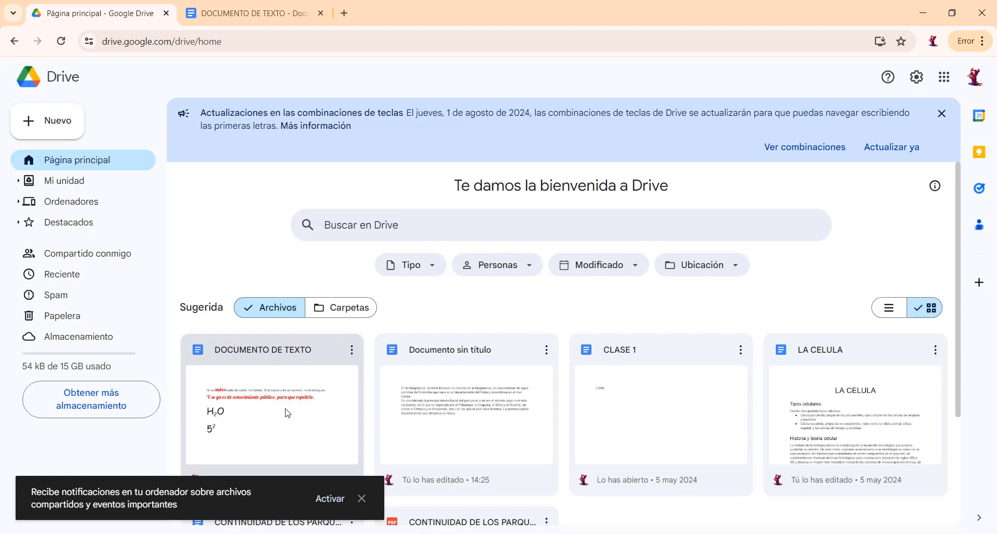
left_click(19, 182)
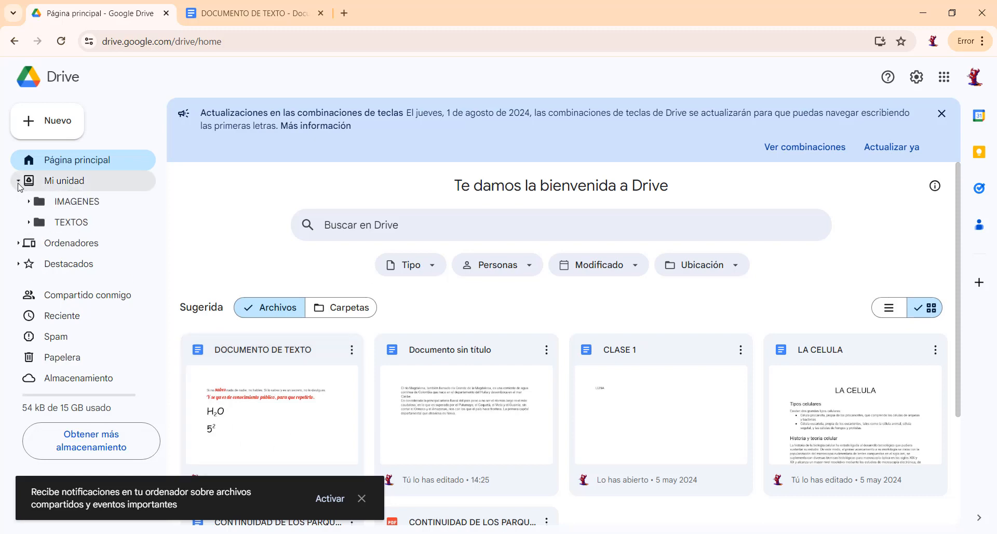
left_click(288, 395)
left_click(352, 349)
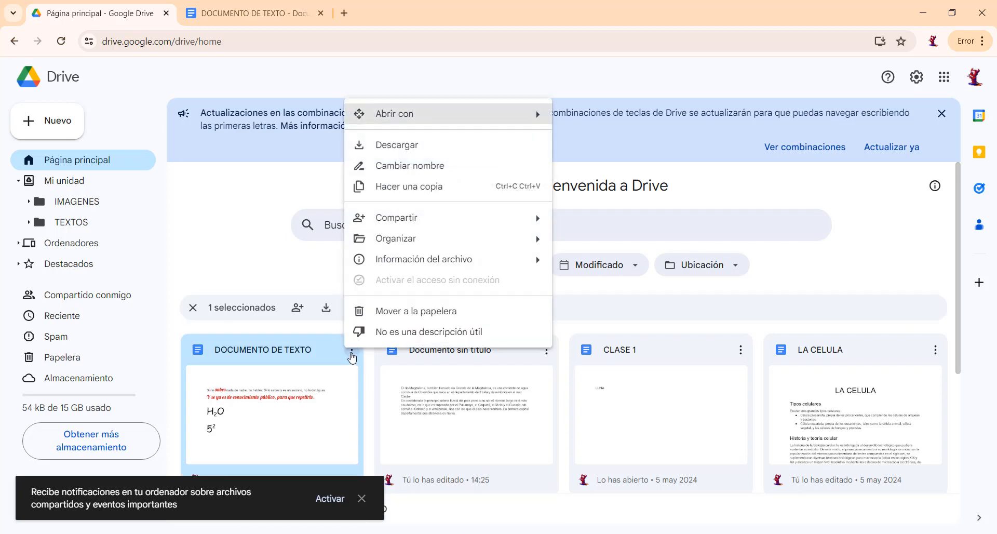
mouse_move(379, 239)
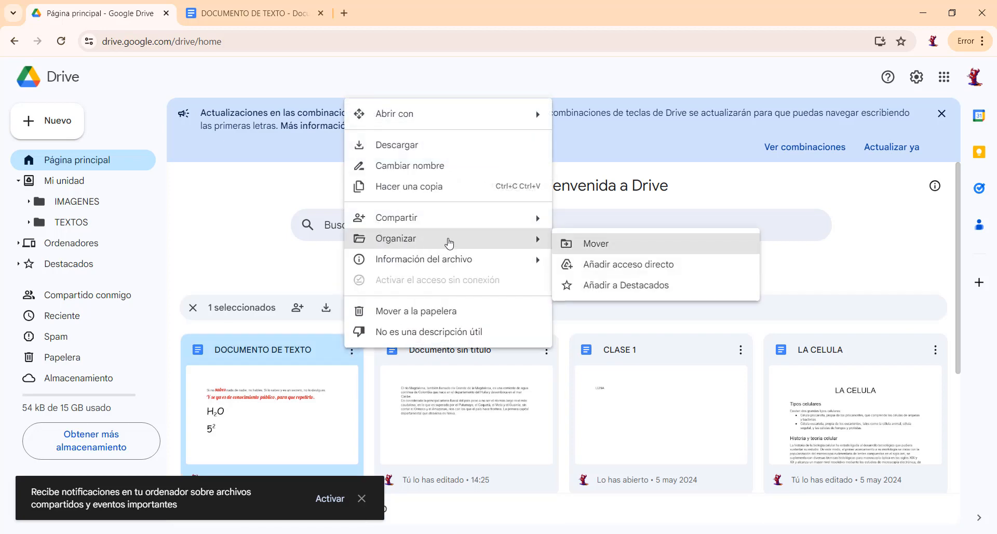
left_click(616, 247)
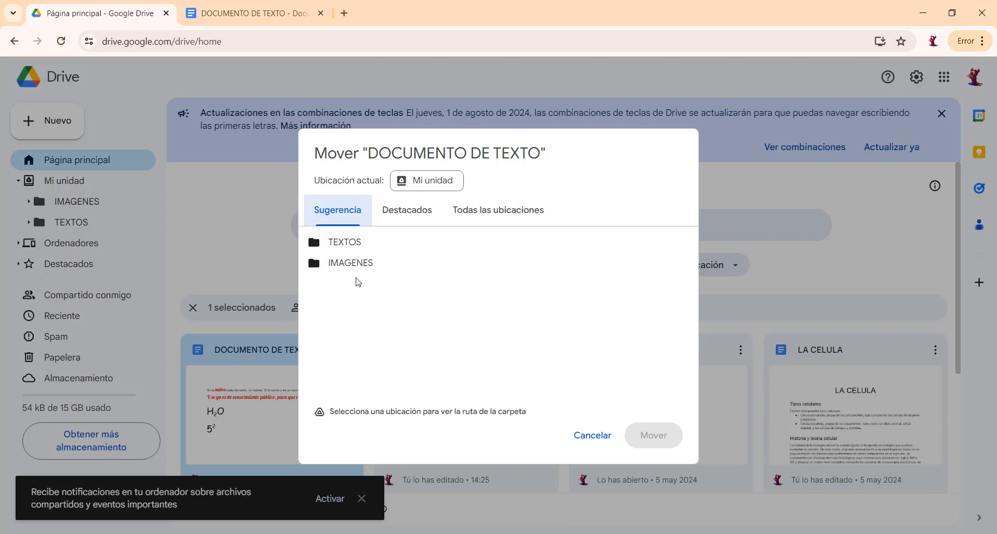
left_click(346, 245)
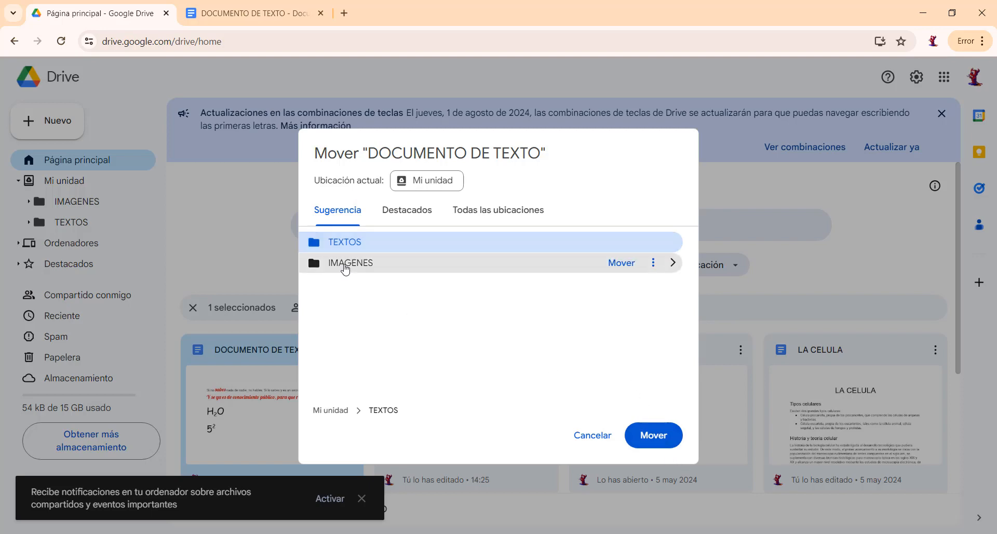
left_click(346, 266)
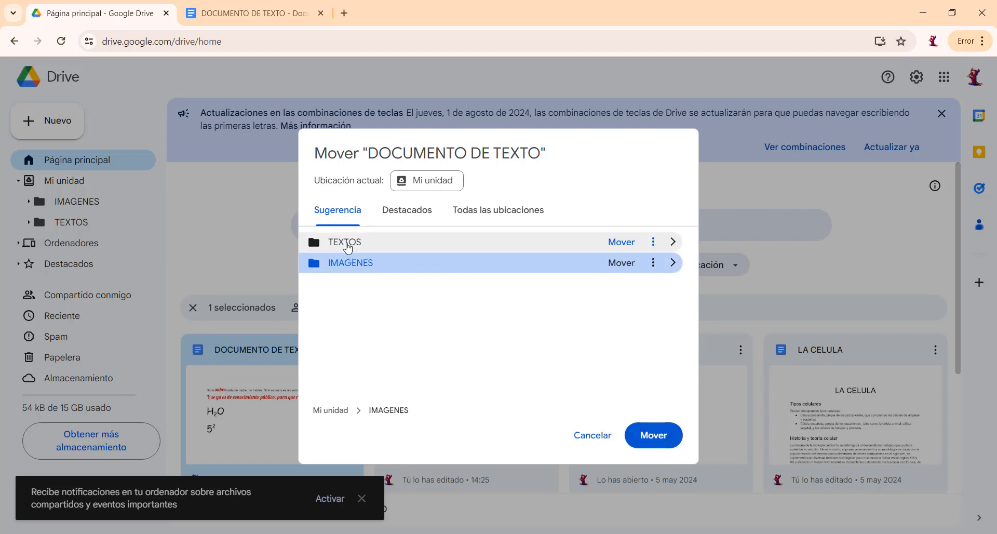
left_click(588, 436)
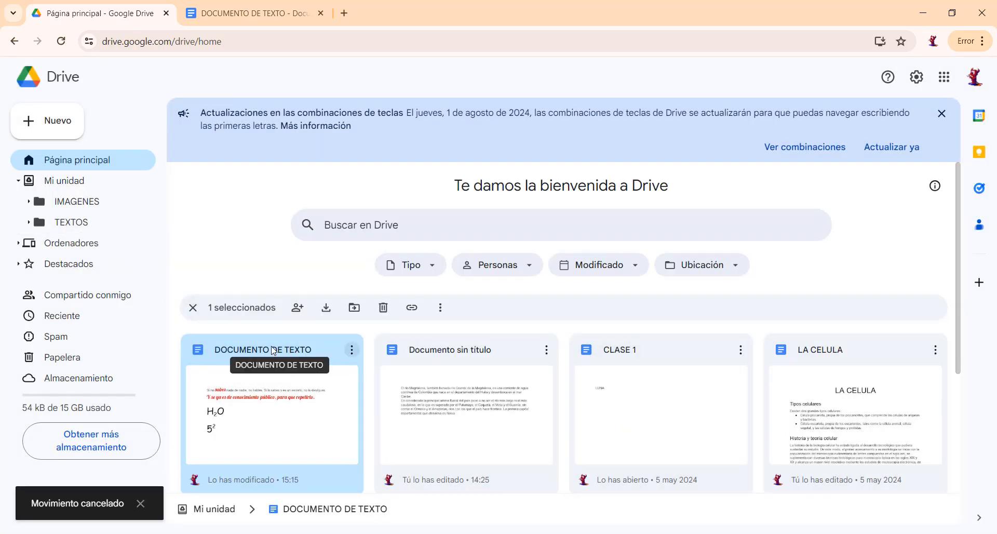
Move DOCUMENTO DE TEXTO from the home page into the TEXTOS folder and open that folder.
left_click_drag(274, 350, 71, 226)
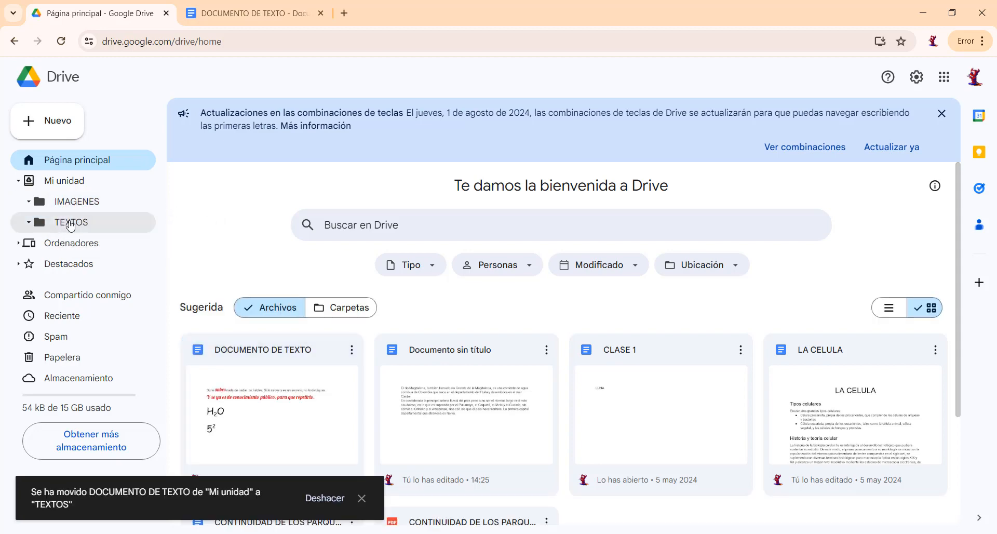
left_click(72, 223)
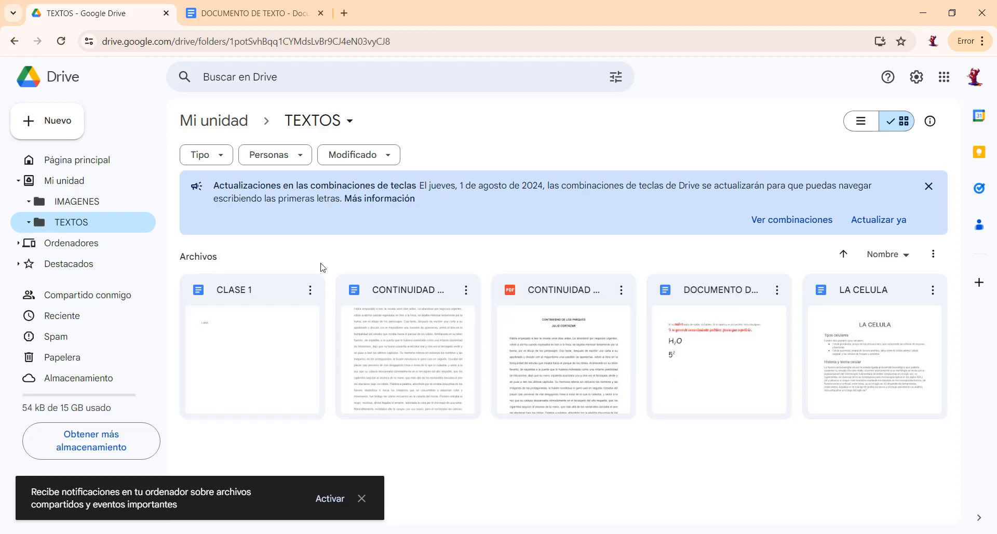
left_click(245, 14)
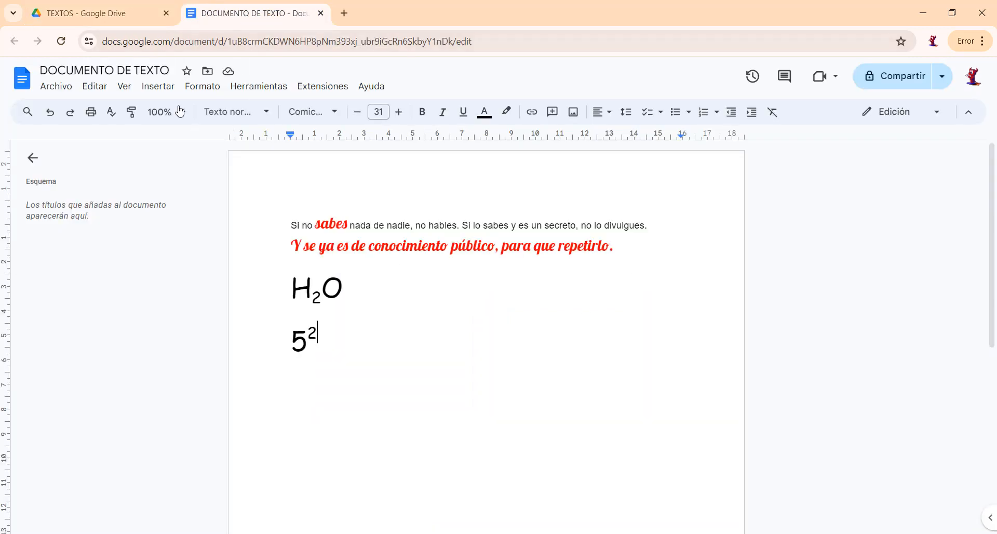
left_click(124, 16)
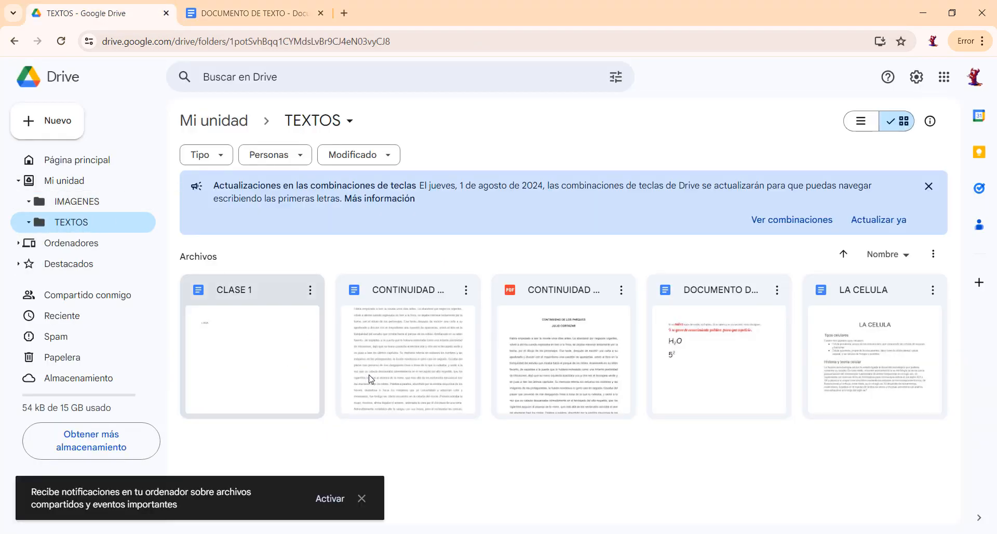
left_click(310, 290)
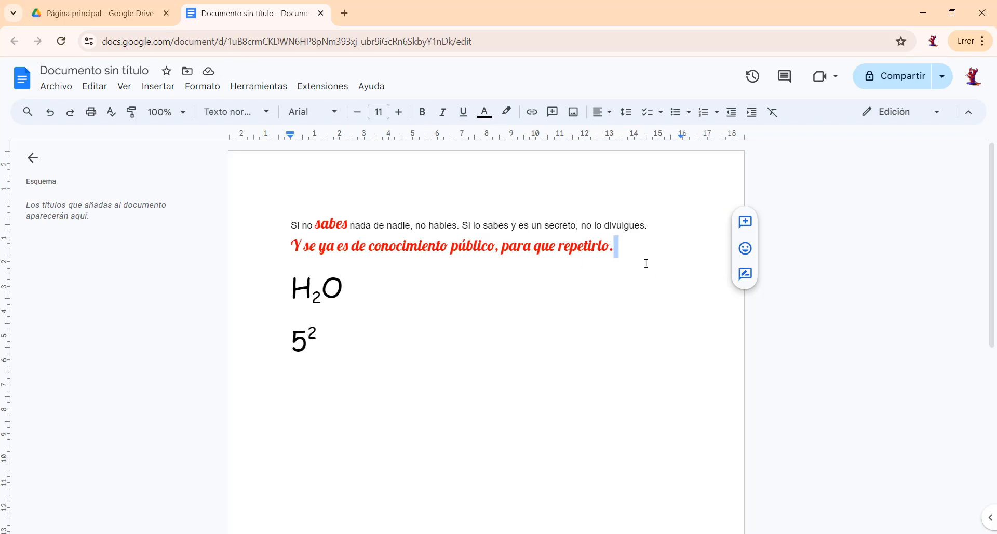
Place the text cursor at the end of the "5²" line in the document.
left_click(340, 341)
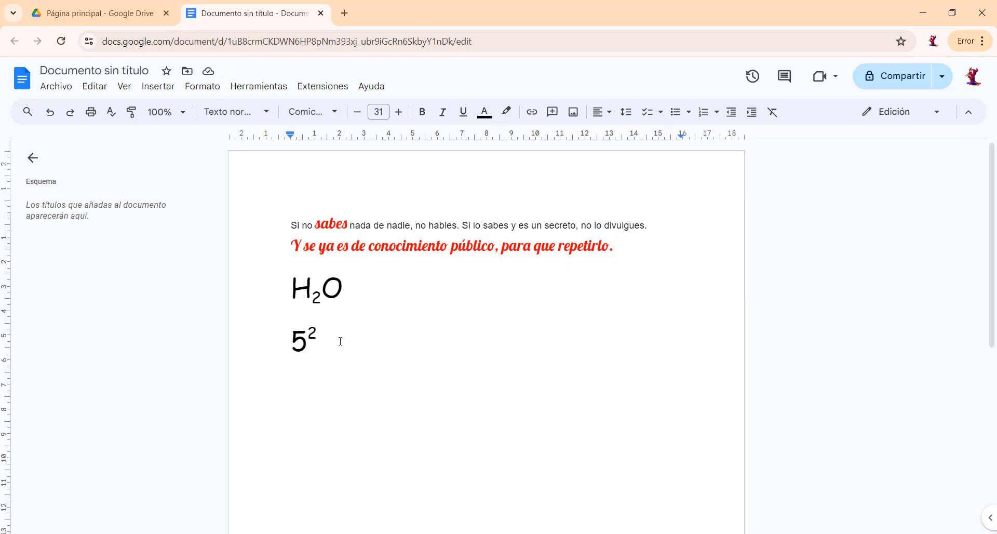